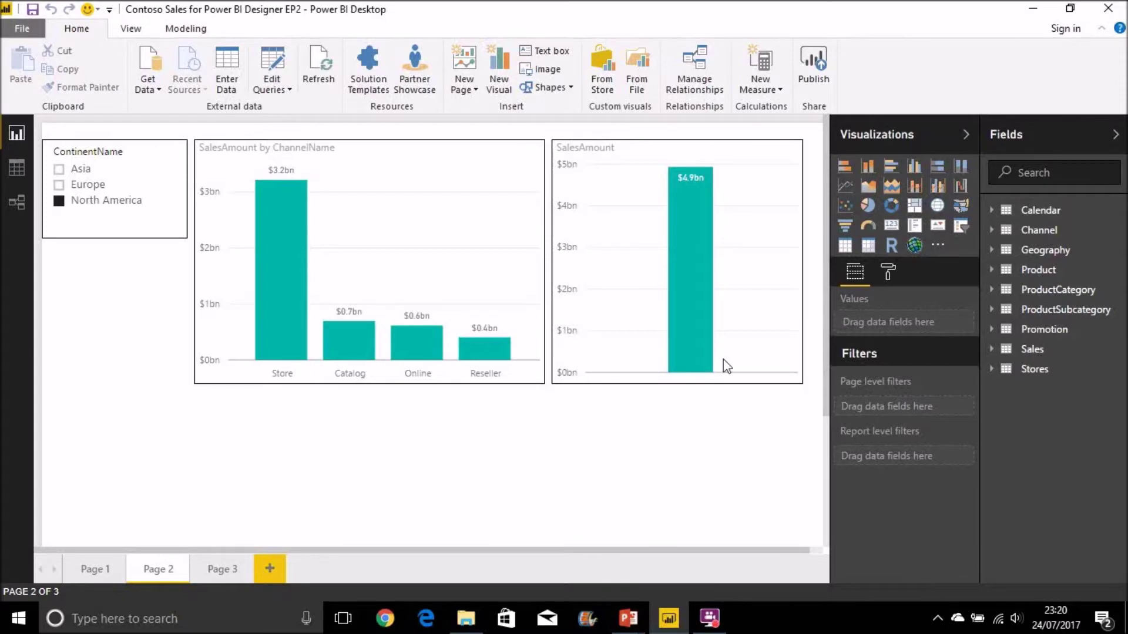
# Step: Switch to Data view and scroll the Sales table across to its TotalCost and SalesAmount columns
pyautogui.click(780, 89)
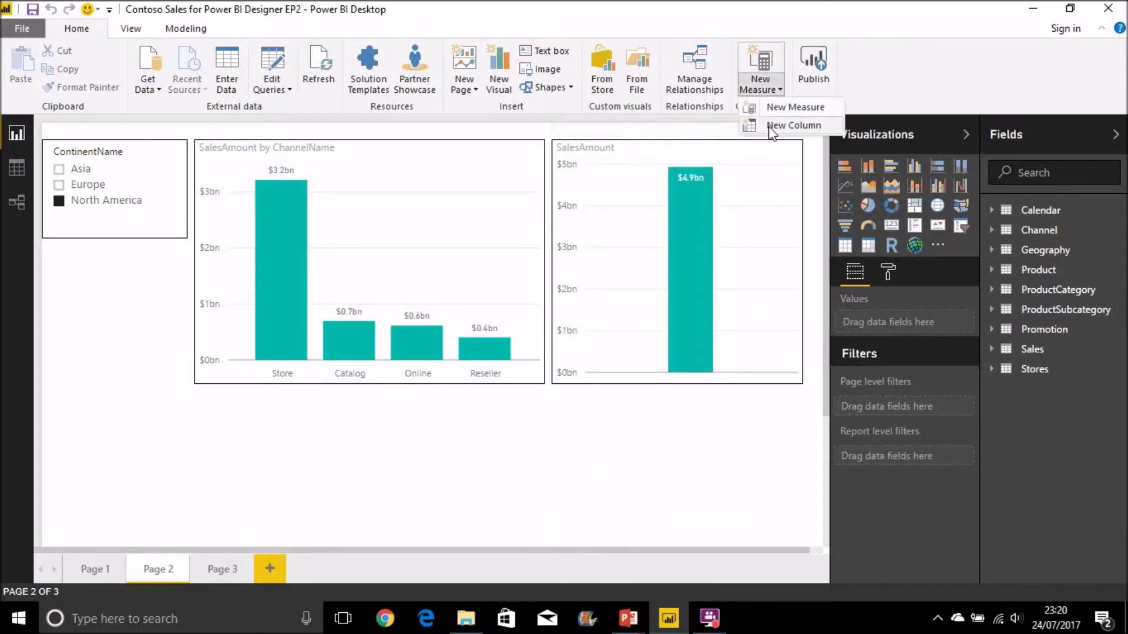
pyautogui.rightClick(1025, 351)
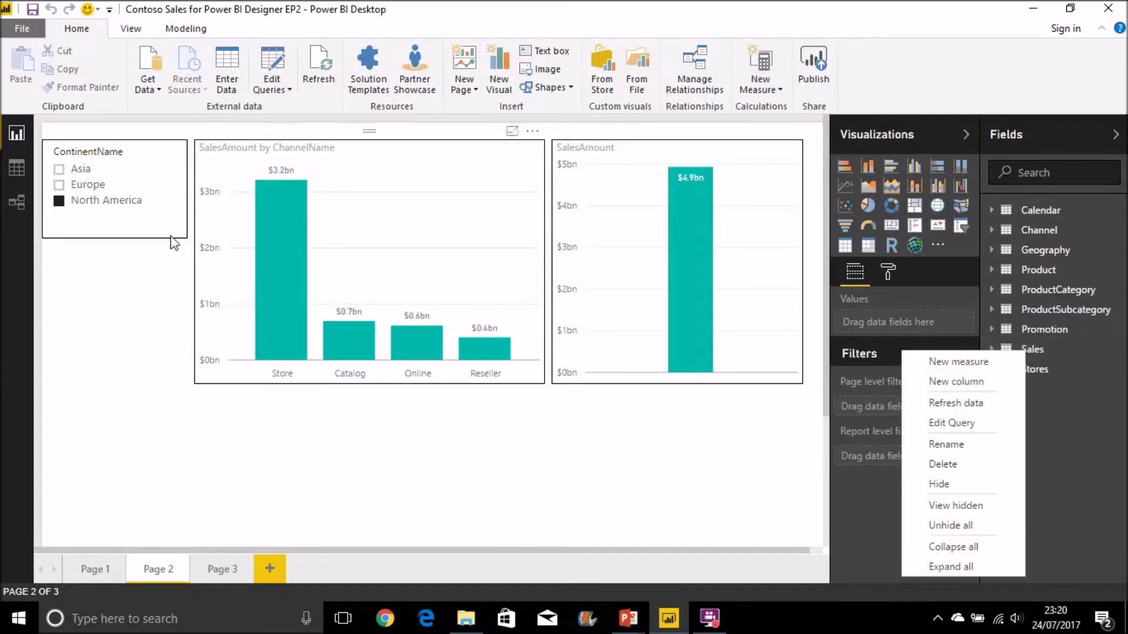
pyautogui.click(17, 169)
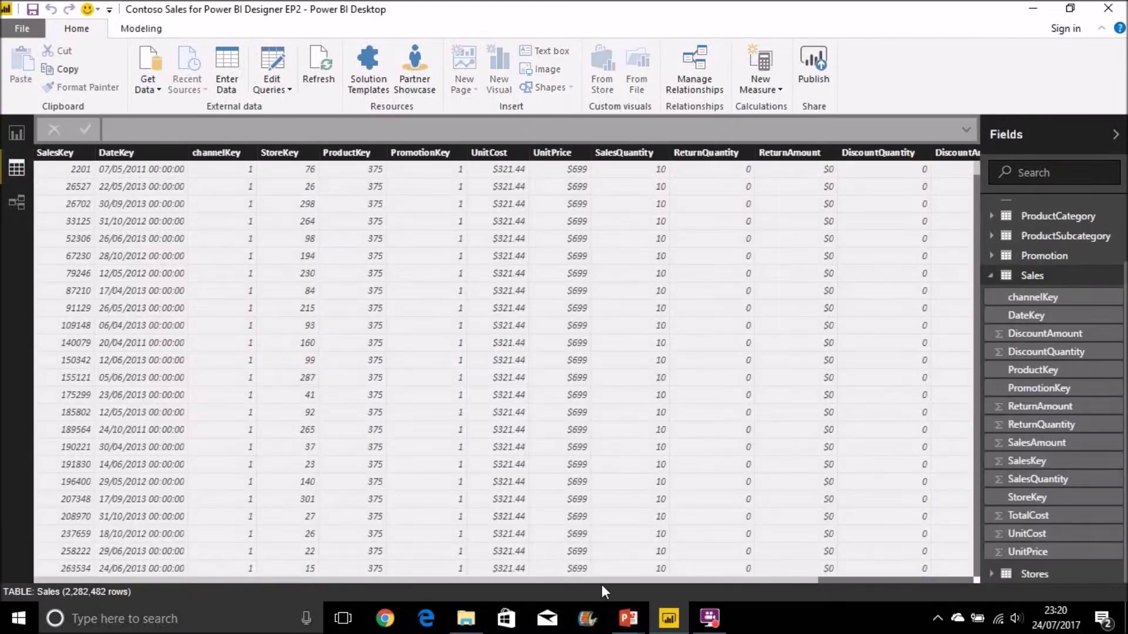
pyautogui.moveTo(602, 582); pyautogui.dragTo(788, 584)
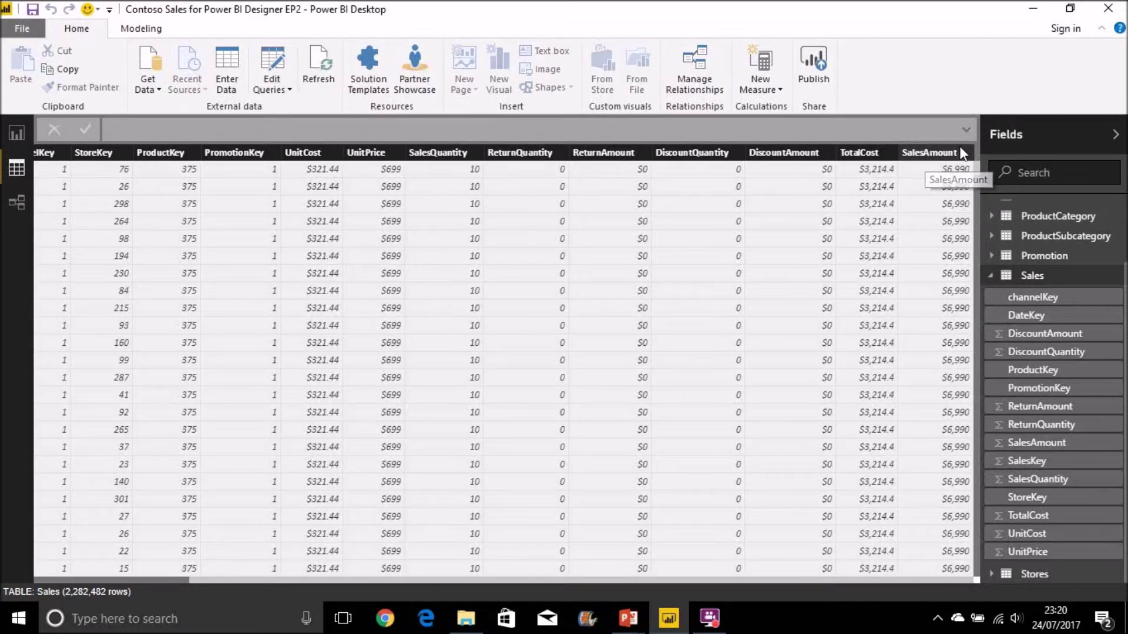
pyautogui.rightClick(1035, 277)
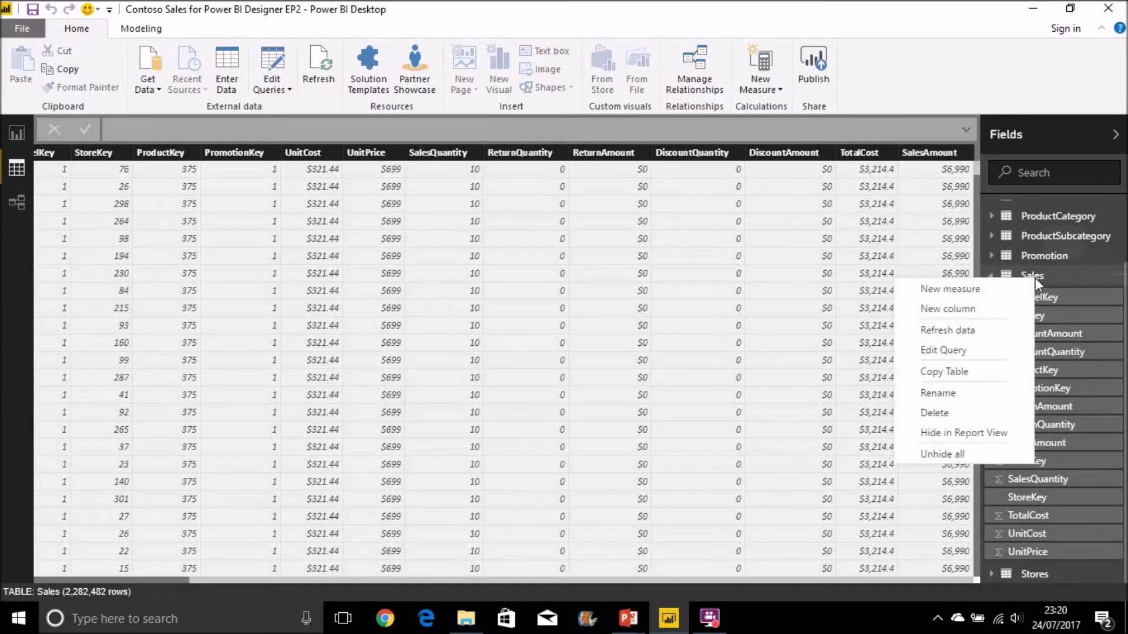
# Step: Create the Sales calculated column TotalProfit = Sales[SalesAmount] - Sales[TotalCost]
pyautogui.click(957, 310)
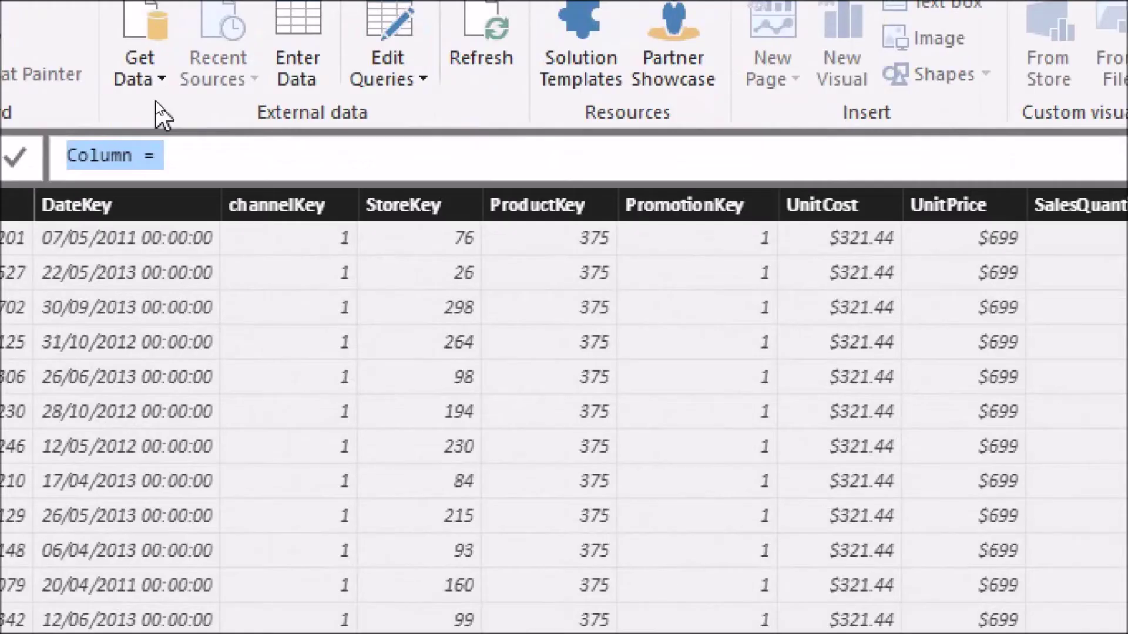
pyautogui.write('Total')
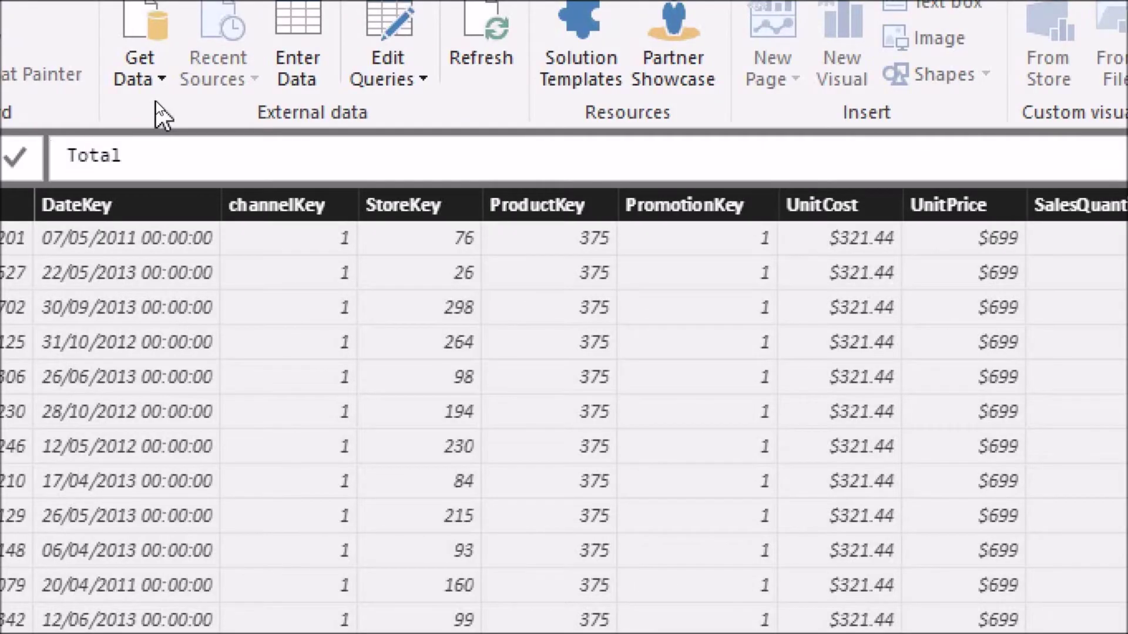
pyautogui.write('Profit =')
pyautogui.write('Sale')
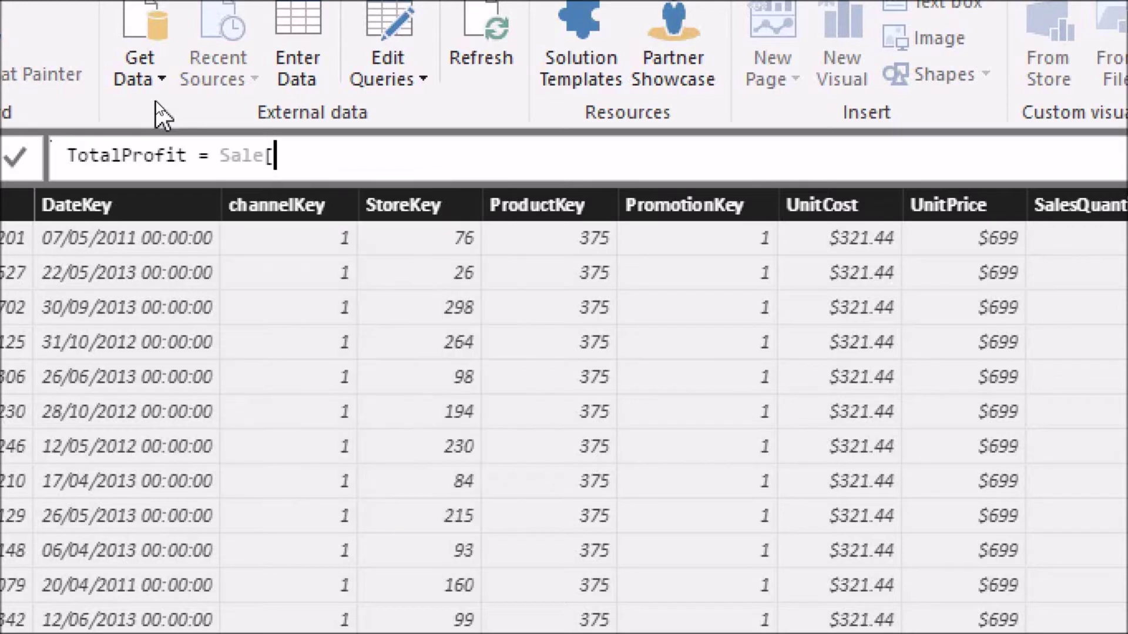
pyautogui.write('s[Sa')
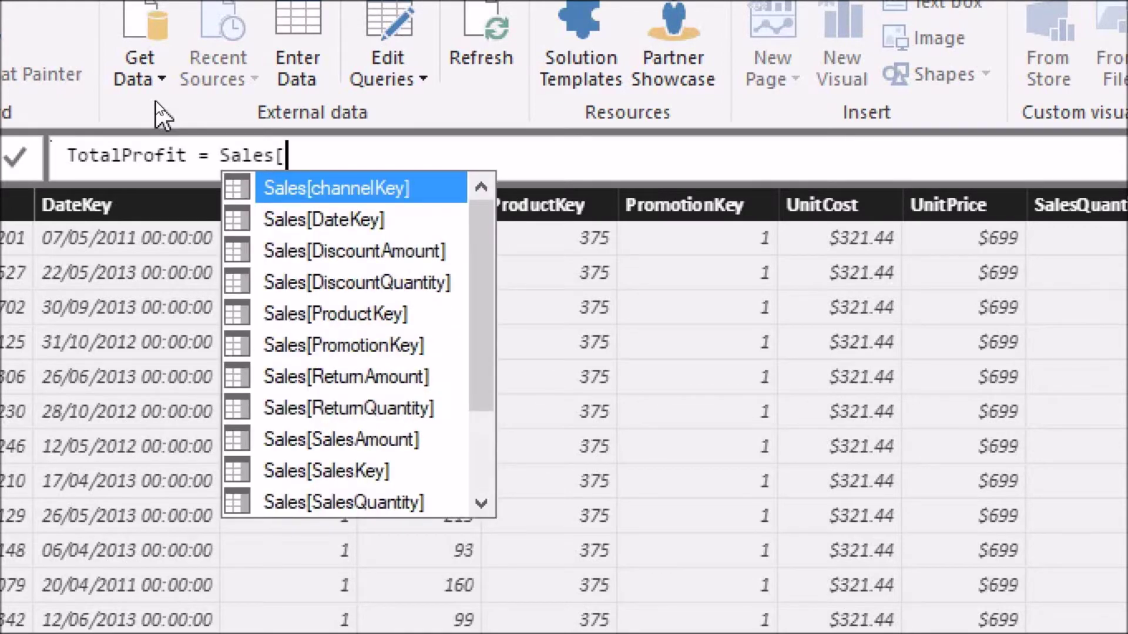
pyautogui.press('Tab')
pyautogui.write('- ')
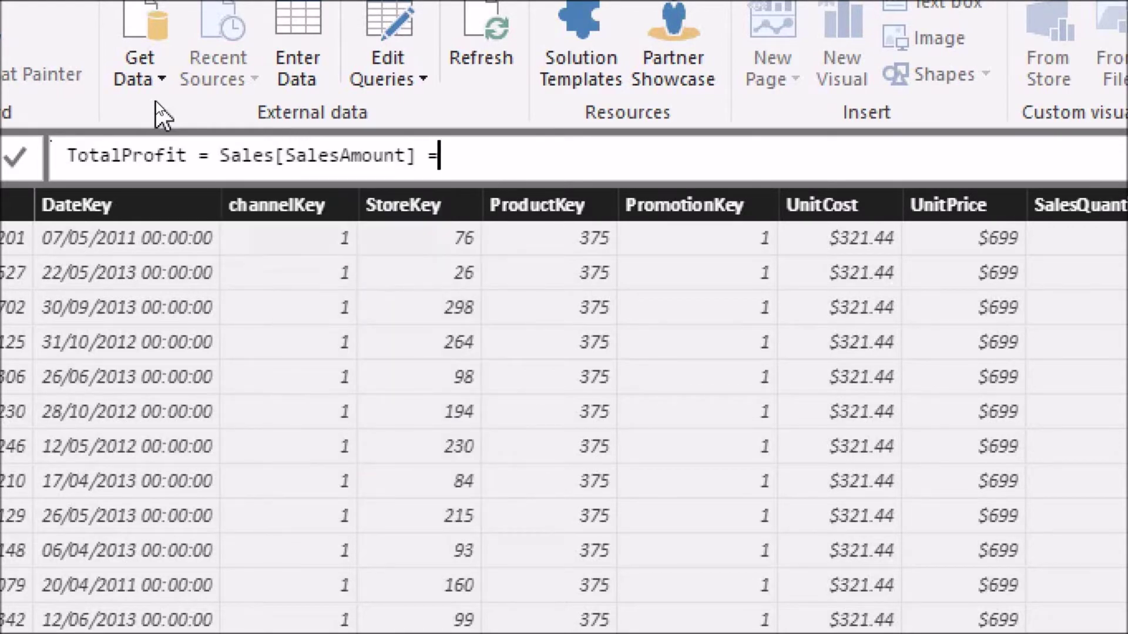
pyautogui.write('Sq')
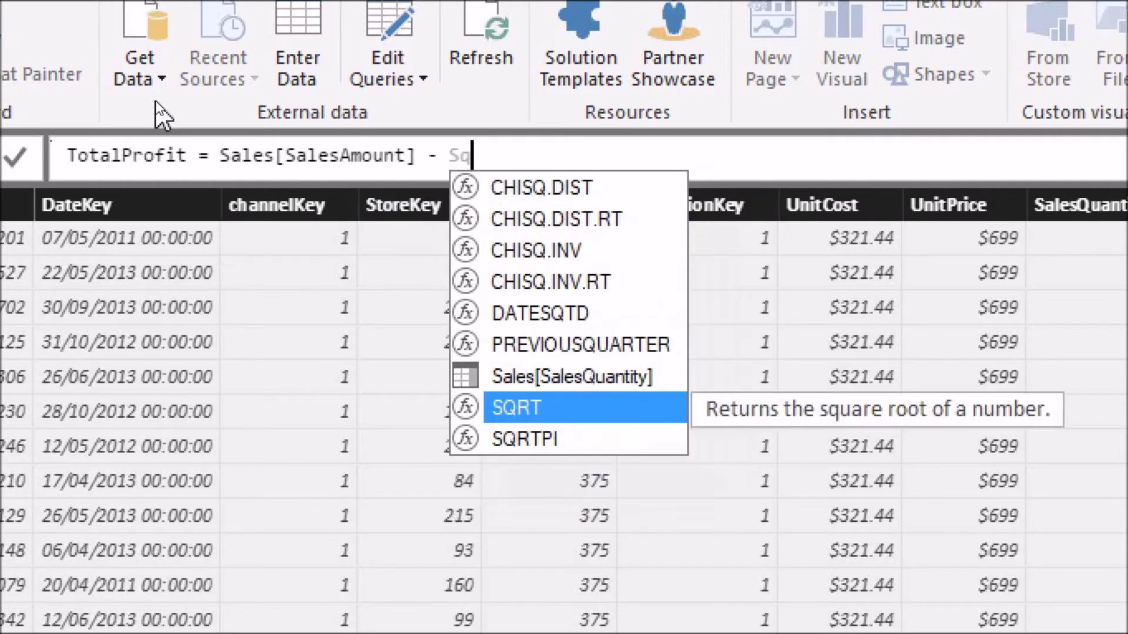
pyautogui.press('BackSpace')
pyautogui.write('ales[')
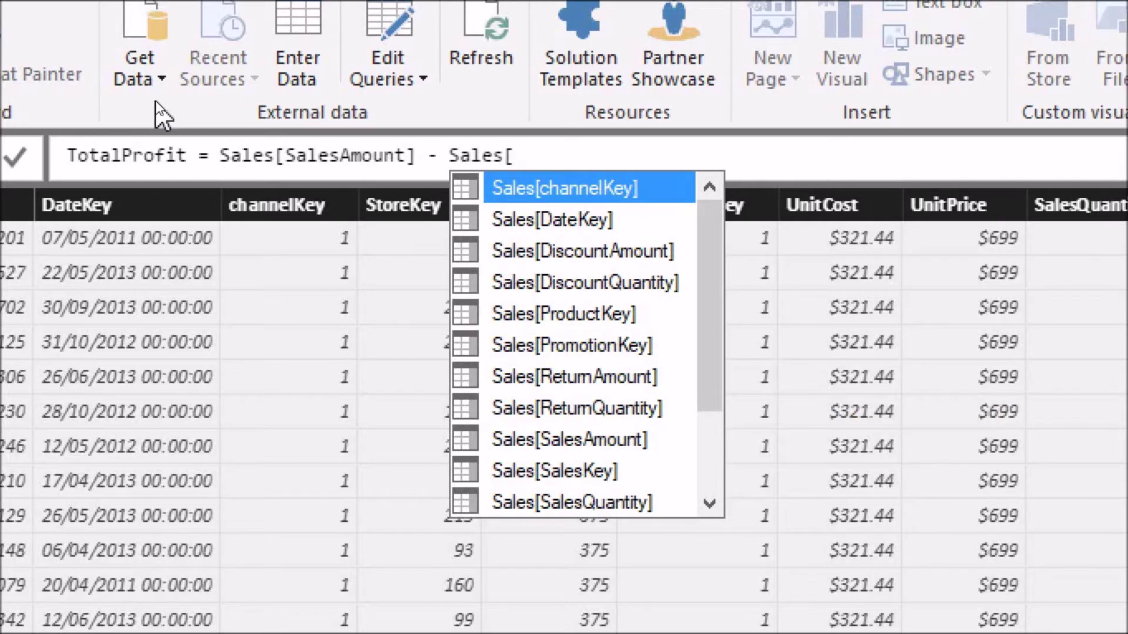
pyautogui.write('TotalCost')
pyautogui.press('Tab')
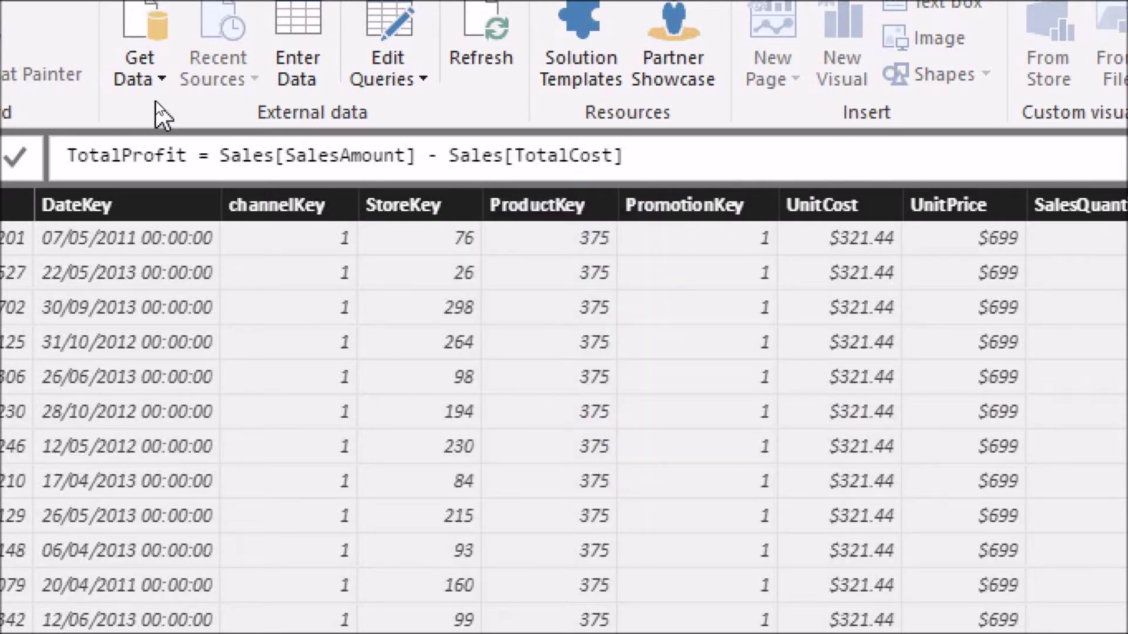
pyautogui.press('Return')
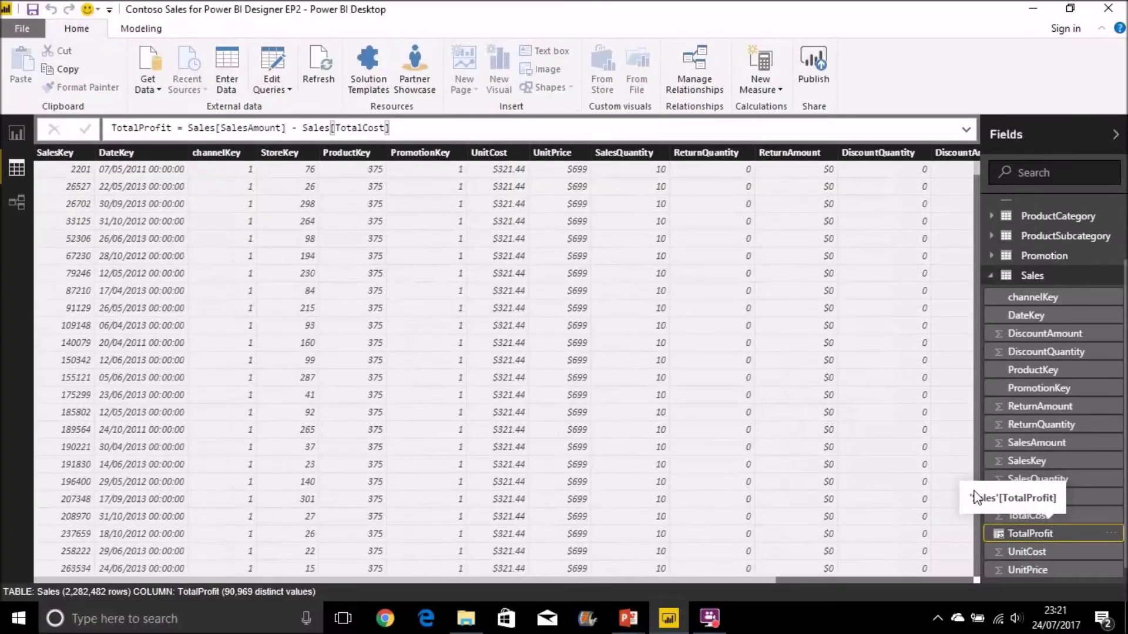
# Step: Check the new TotalProfit column in the grid, then go back to the Page 2 report
pyautogui.moveTo(791, 581); pyautogui.dragTo(939, 586)
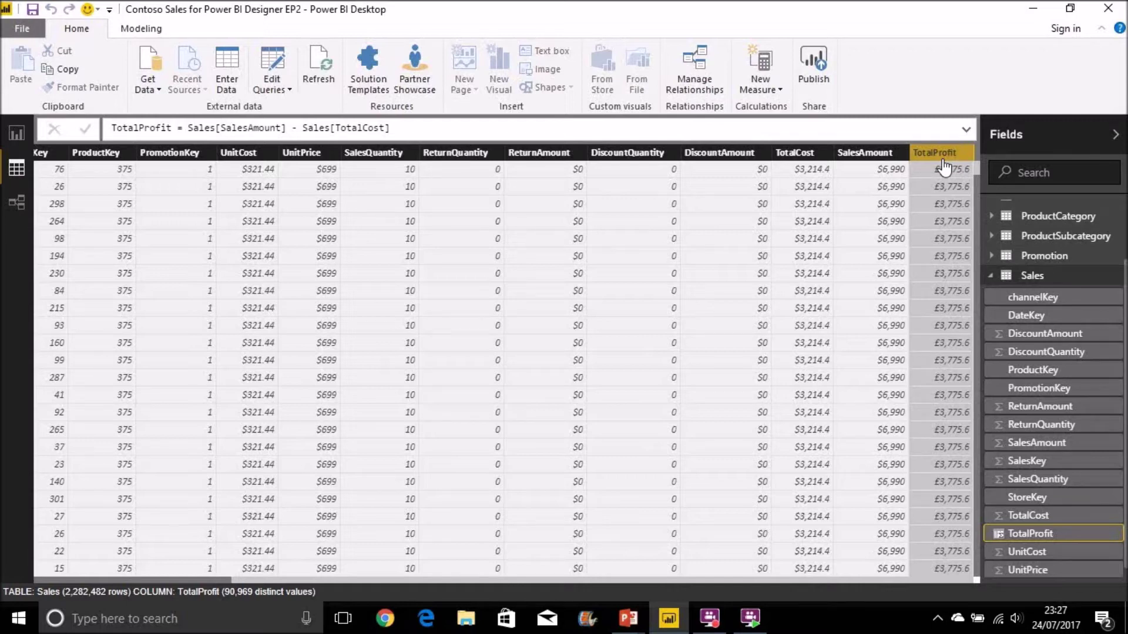
pyautogui.click(17, 133)
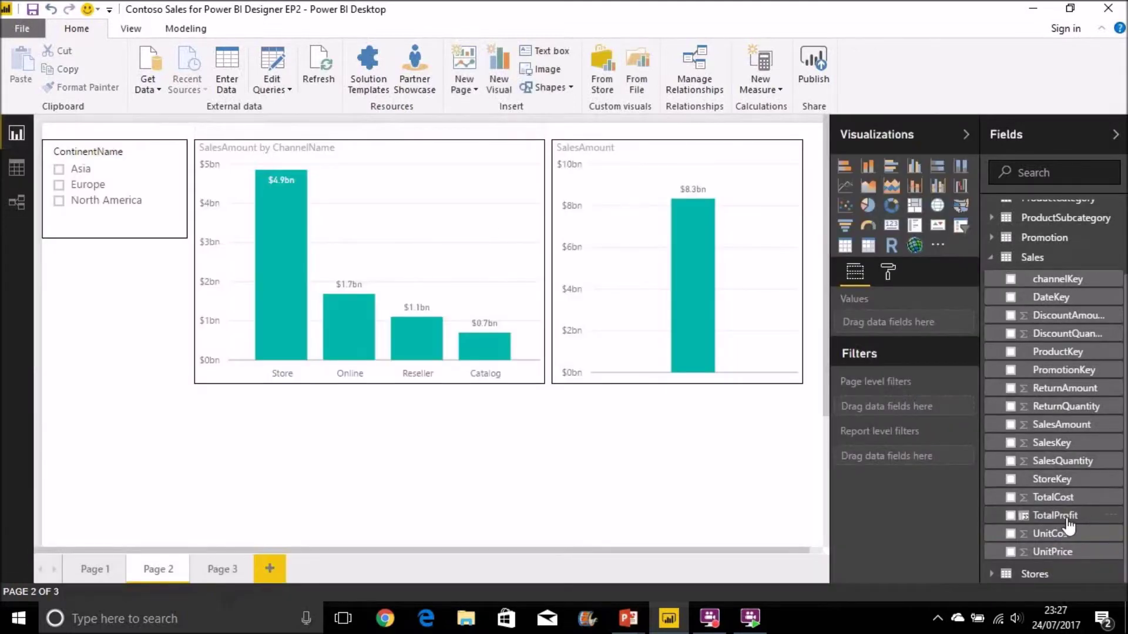
# Step: Add TotalProfit to the channel chart, showing 2.8bn Store and 1.0bn Online profit stacked on SalesAmount
pyautogui.moveTo(1067, 525); pyautogui.dragTo(419, 276)
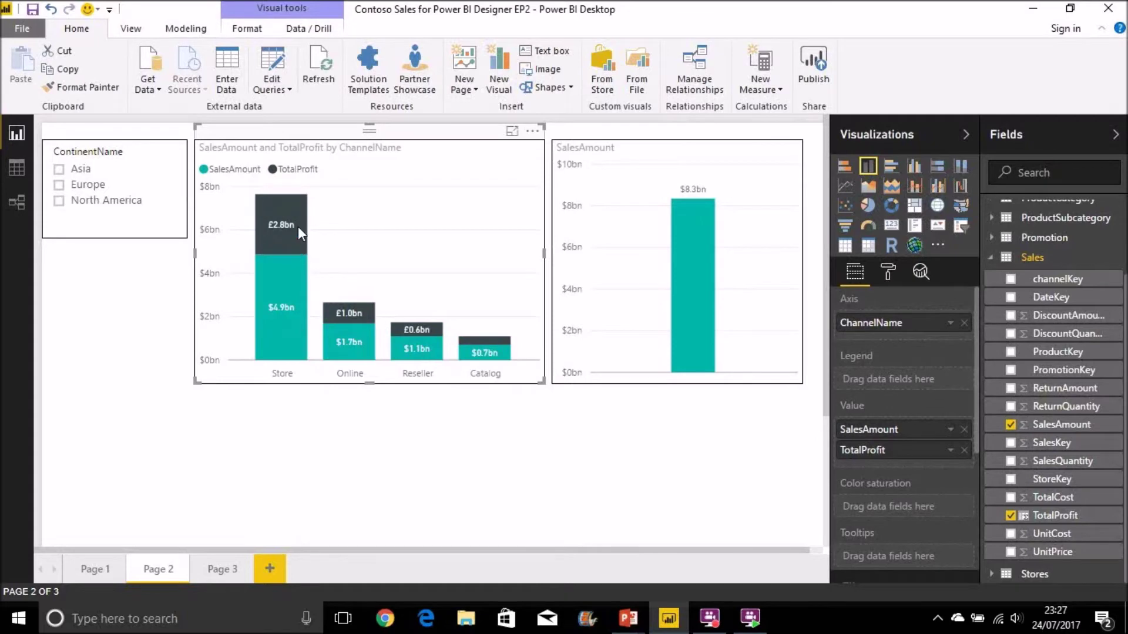
pyautogui.moveTo(285, 266)
pyautogui.moveTo(348, 335)
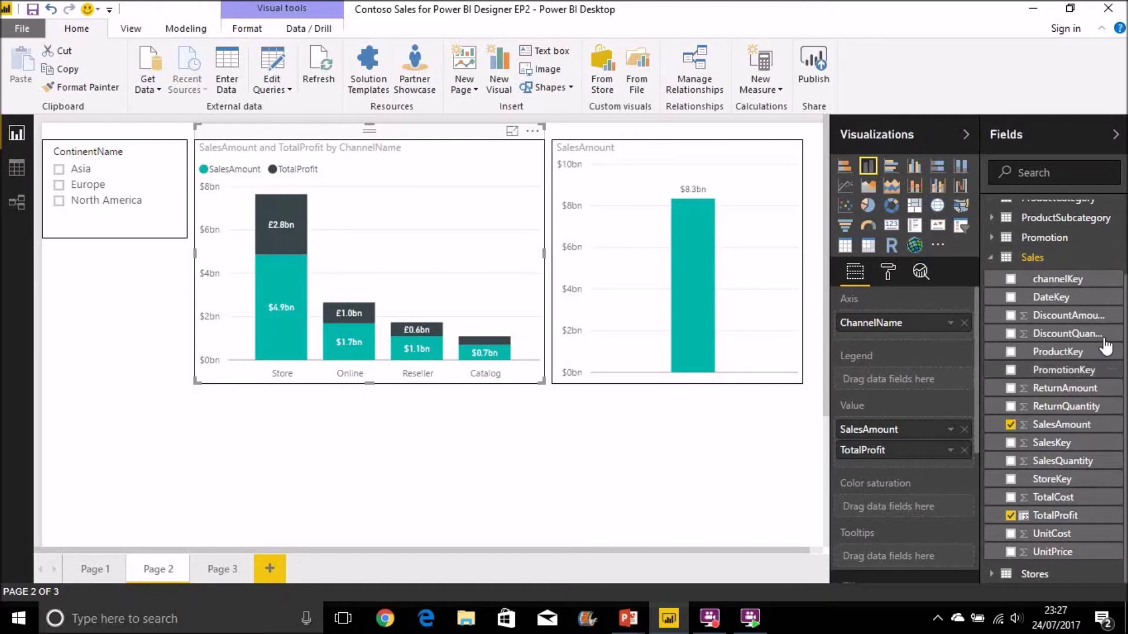
pyautogui.scroll(2, 1058, 275)
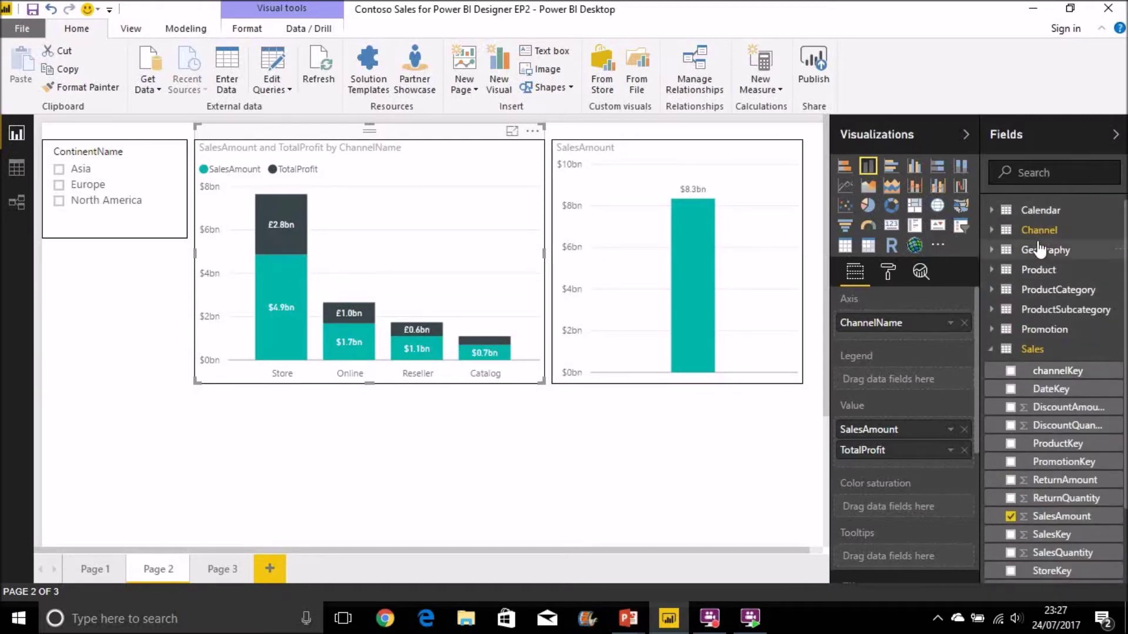
pyautogui.scroll(-2, 1041, 350)
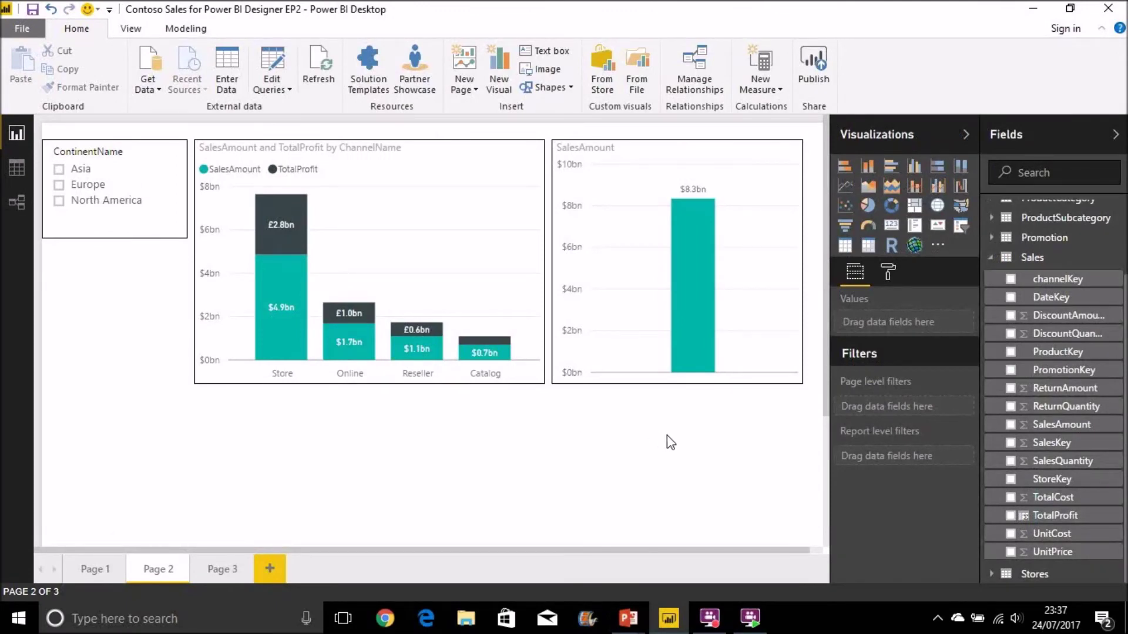
# Step: Add a Sales measure named SumSalesAmount with the formula SUM(Sales[SalesAmount])
pyautogui.click(780, 89)
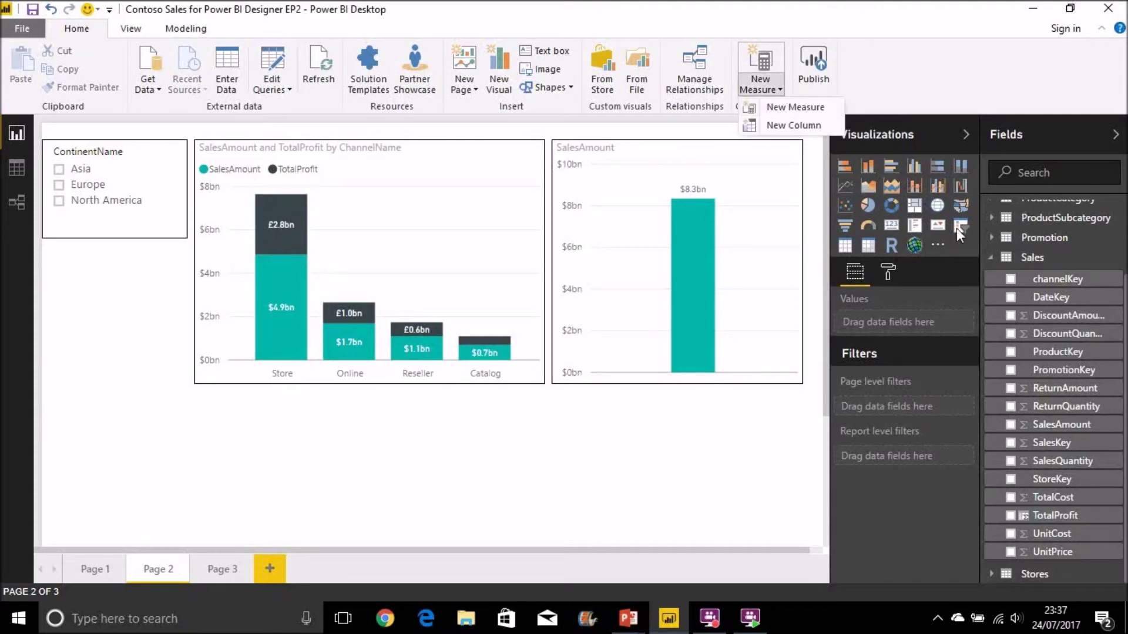
pyautogui.rightClick(1027, 262)
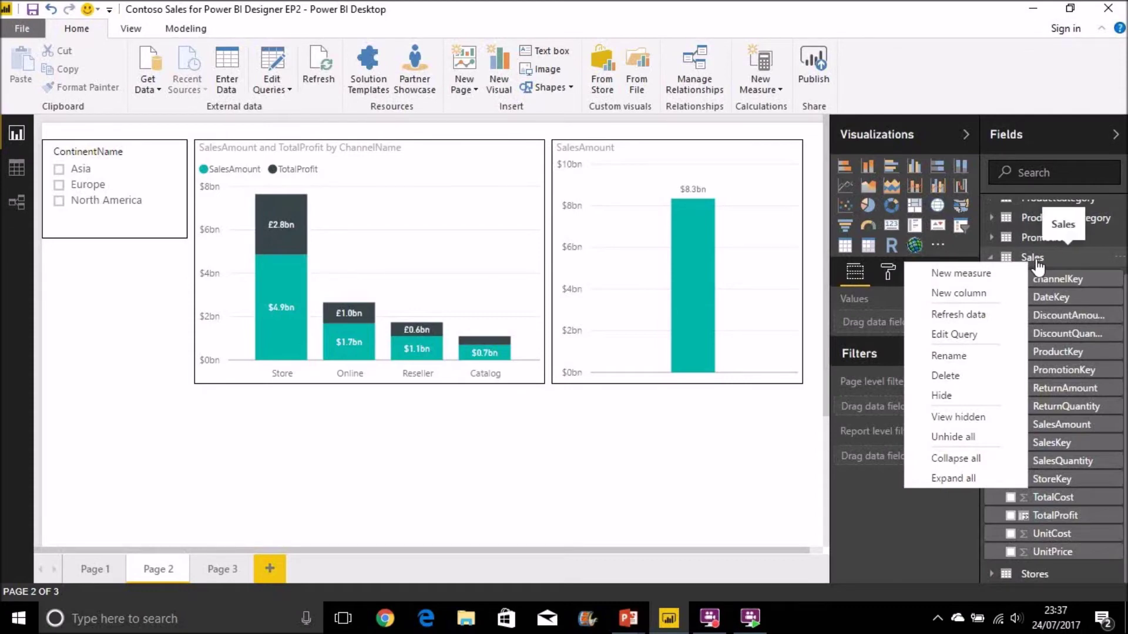
pyautogui.scroll(3, 1036, 266)
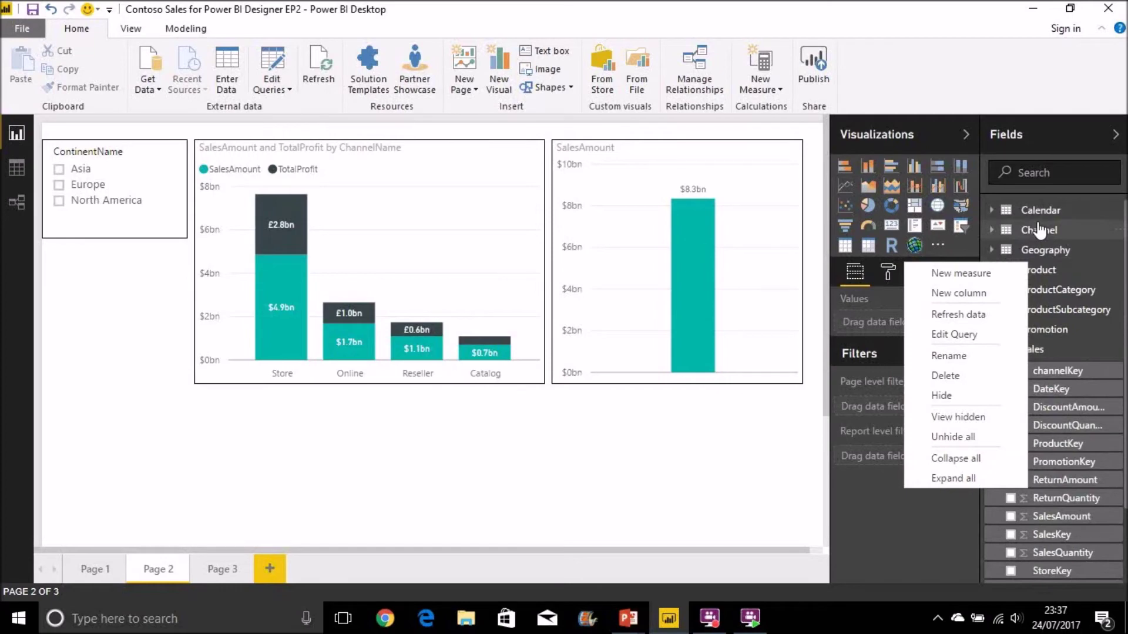
pyautogui.scroll(-3, 1039, 230)
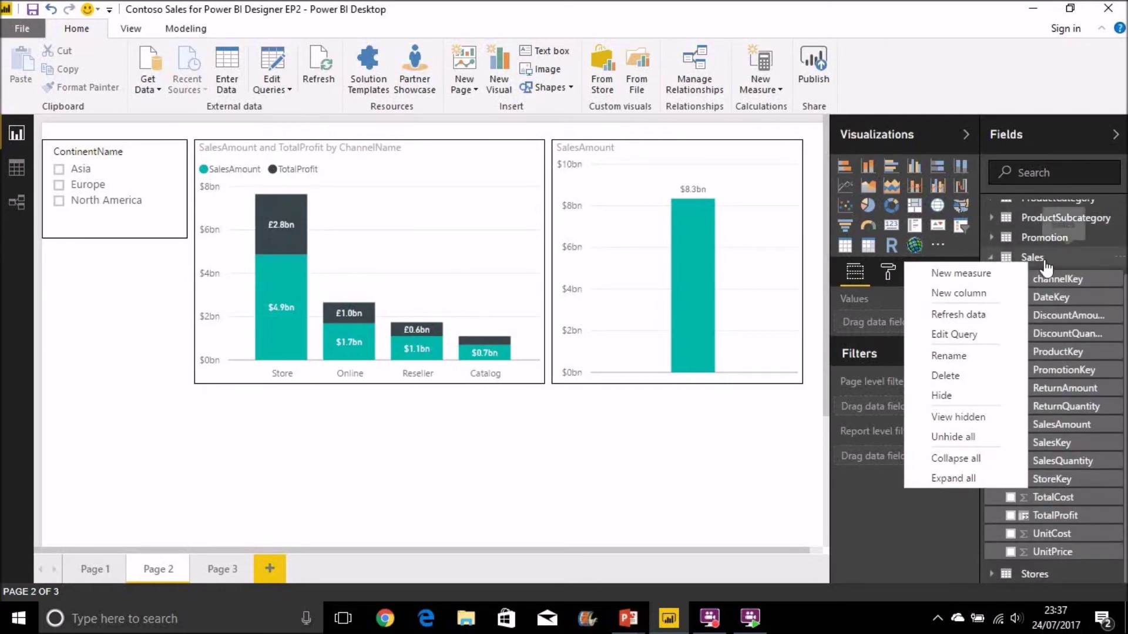
pyautogui.click(993, 272)
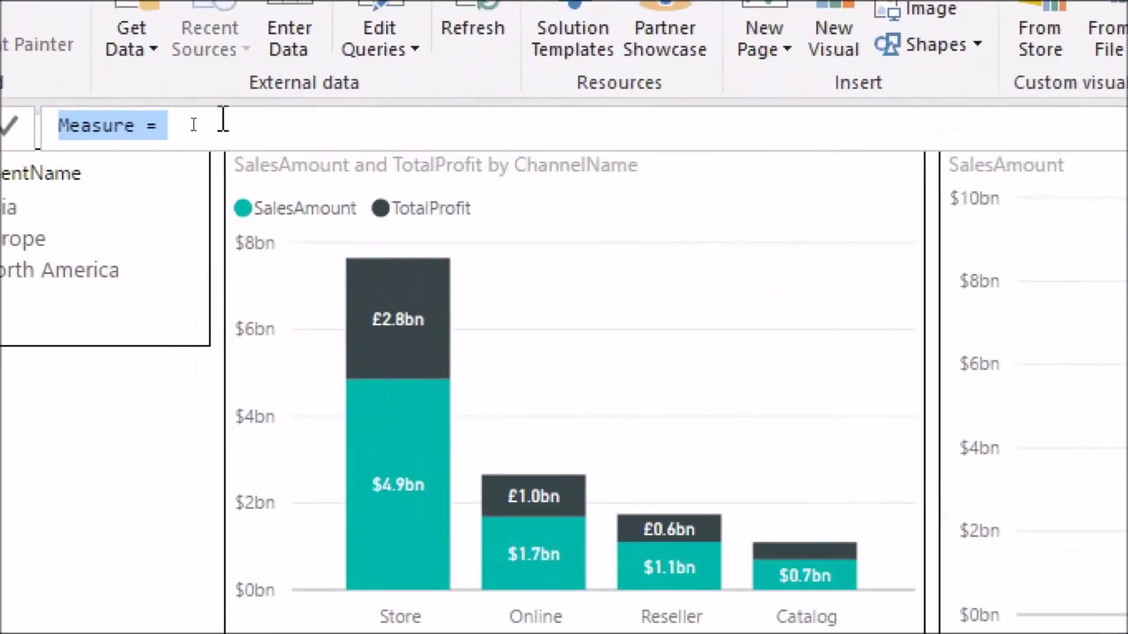
pyautogui.write('SumSales')
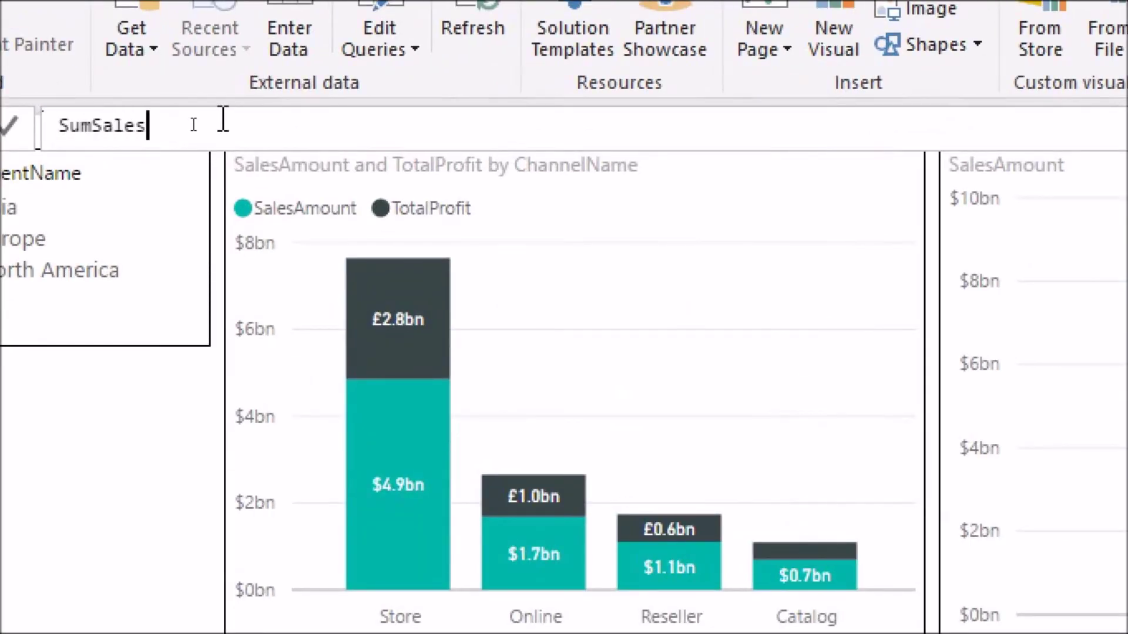
pyautogui.write('Amount = SUM')
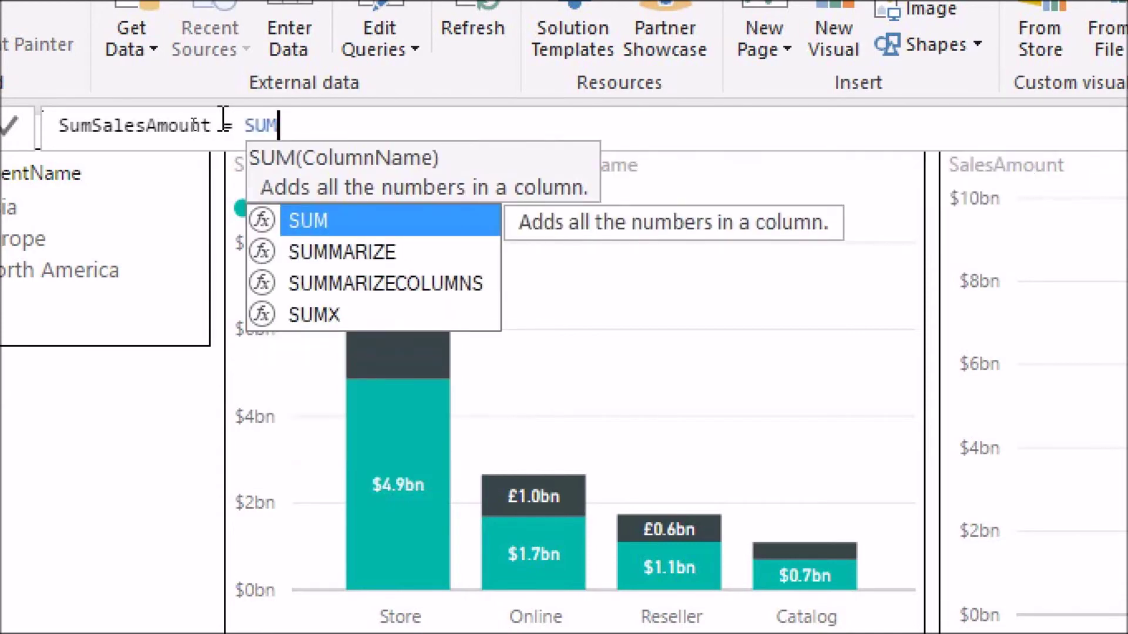
pyautogui.write('(Sale')
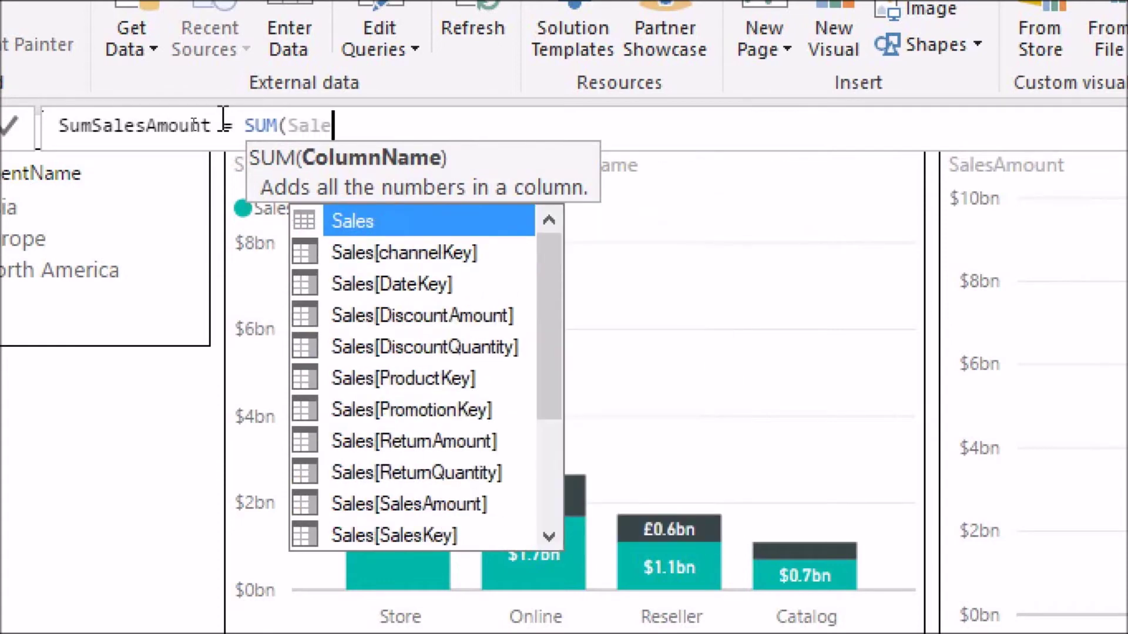
pyautogui.press('Down')
pyautogui.press('Down')
pyautogui.press('Down')
pyautogui.press('Down')
pyautogui.press('Down')
pyautogui.press('Down')
pyautogui.press('Down')
pyautogui.press('Down')
pyautogui.press('Down')
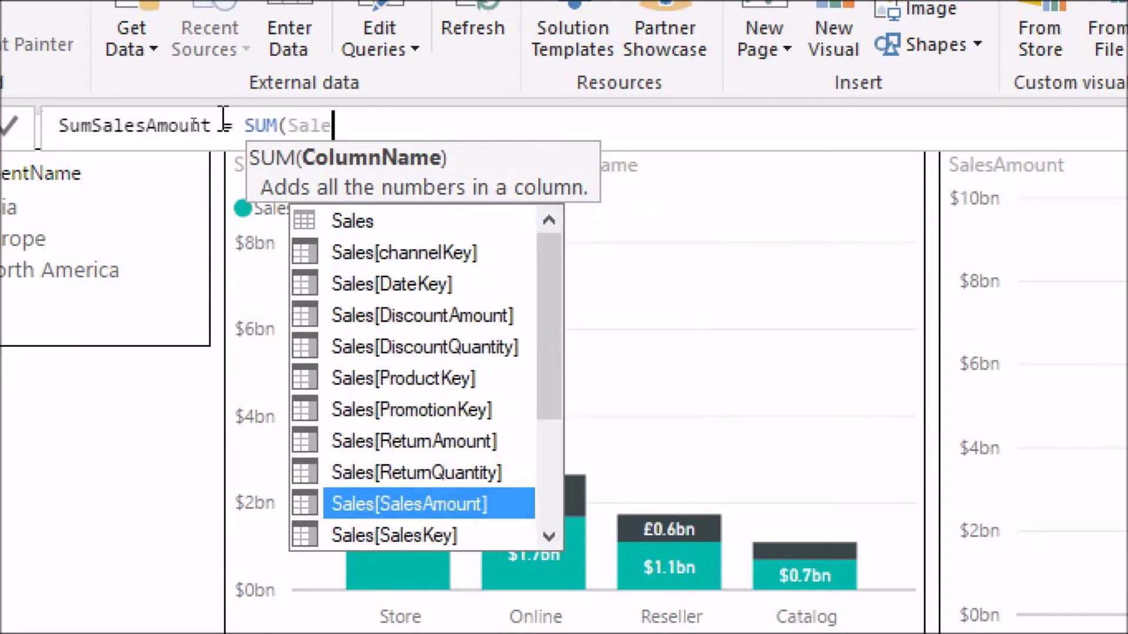
pyautogui.press('Tab')
pyautogui.write(')')
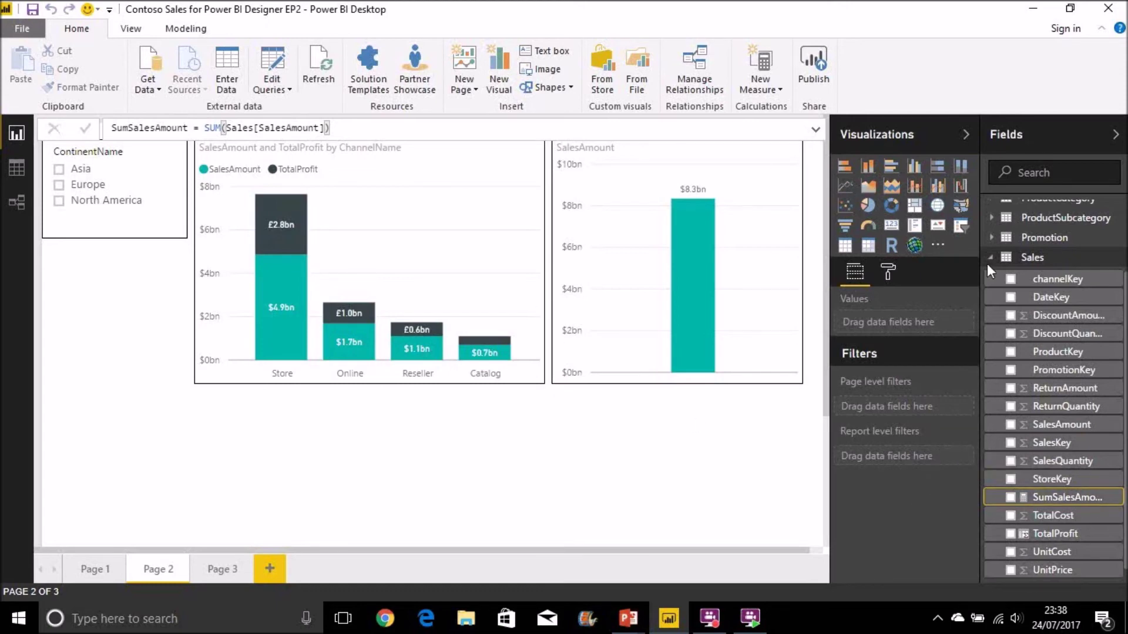
# Step: Add a second Sales measure, SumTotalProfit, with the formula SUM(Sales[TotalProfit])
pyautogui.rightClick(1025, 259)
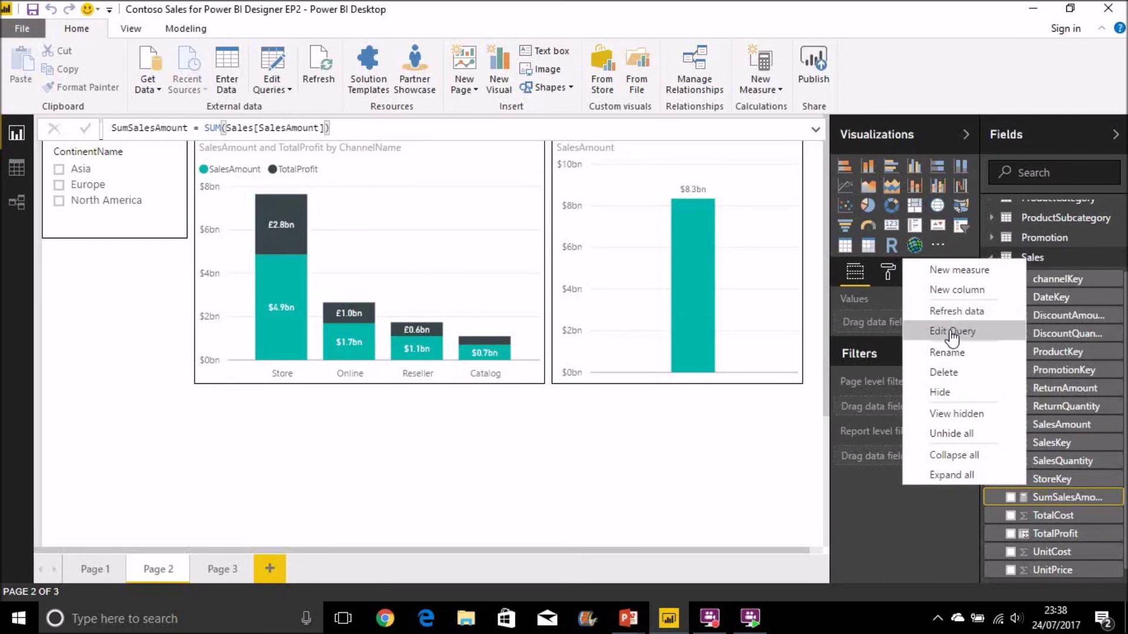
pyautogui.click(956, 270)
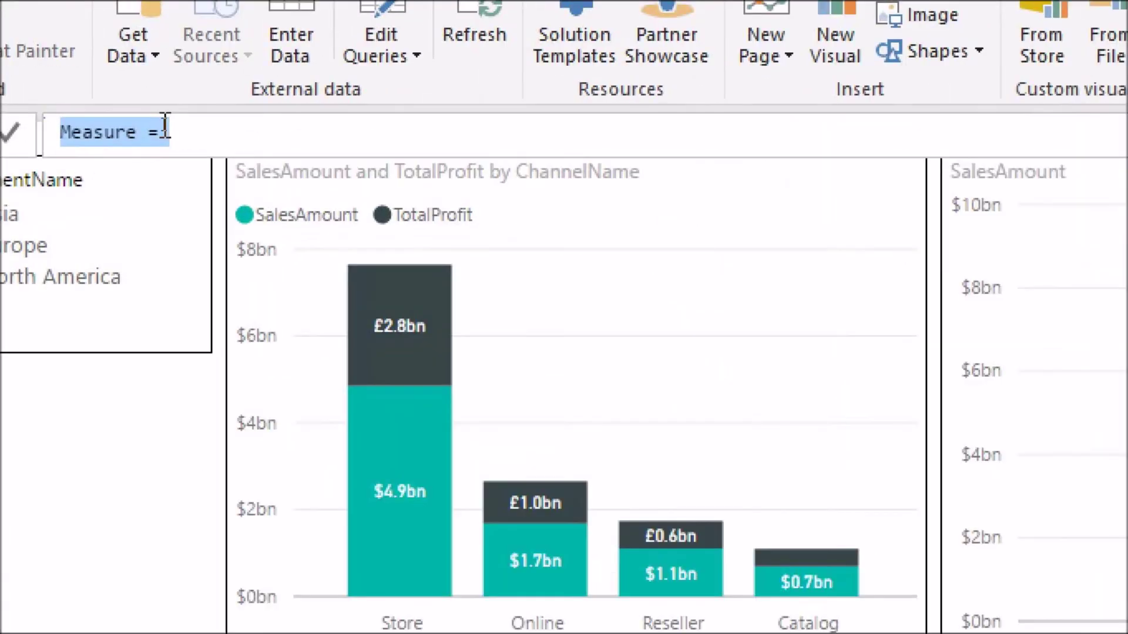
pyautogui.write('Sum')
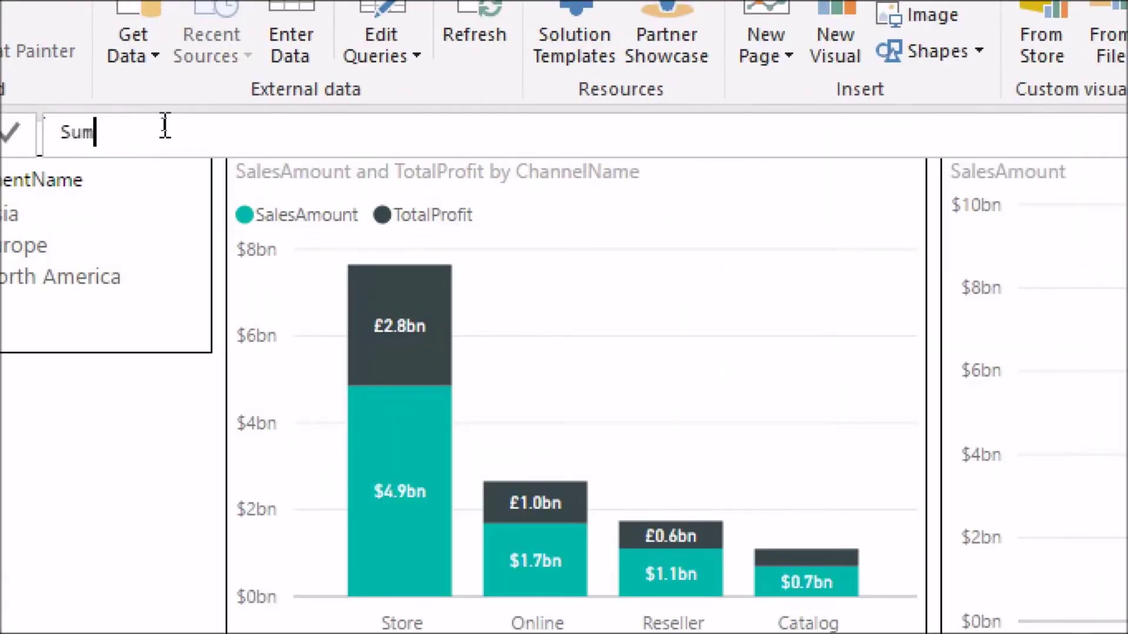
pyautogui.write('TotalProfit = [')
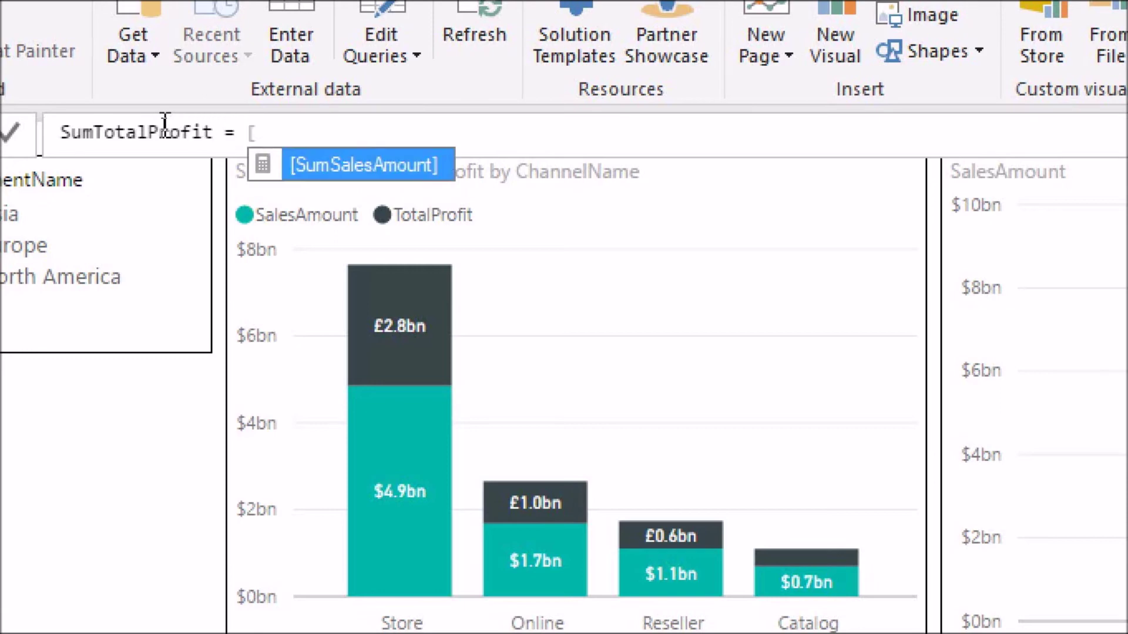
pyautogui.press('BackSpace')
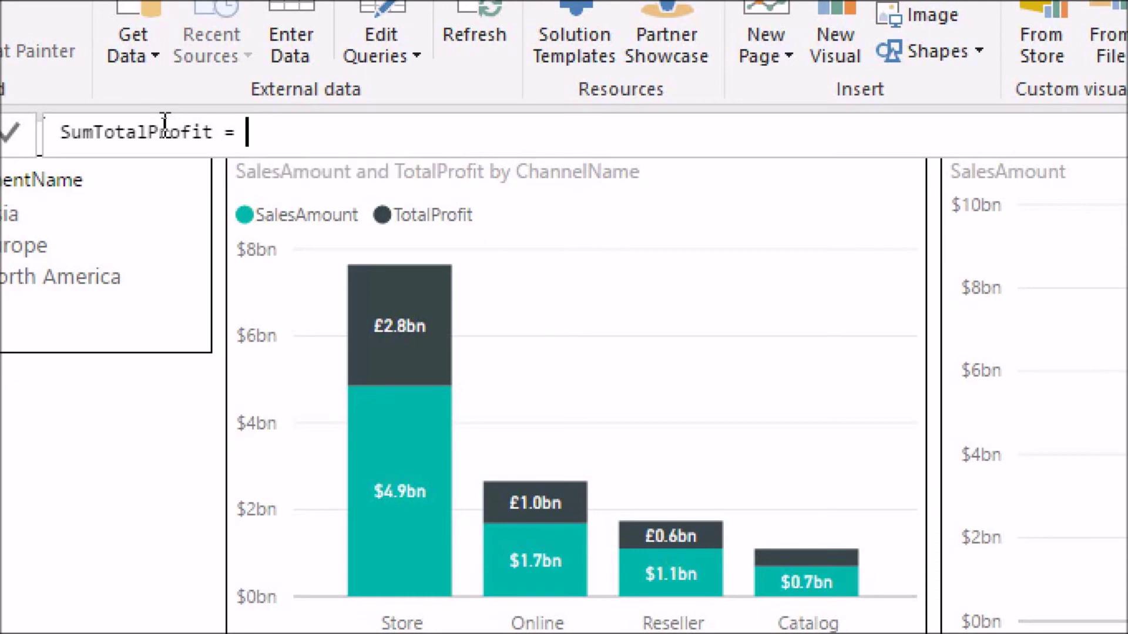
pyautogui.write('SUM(')
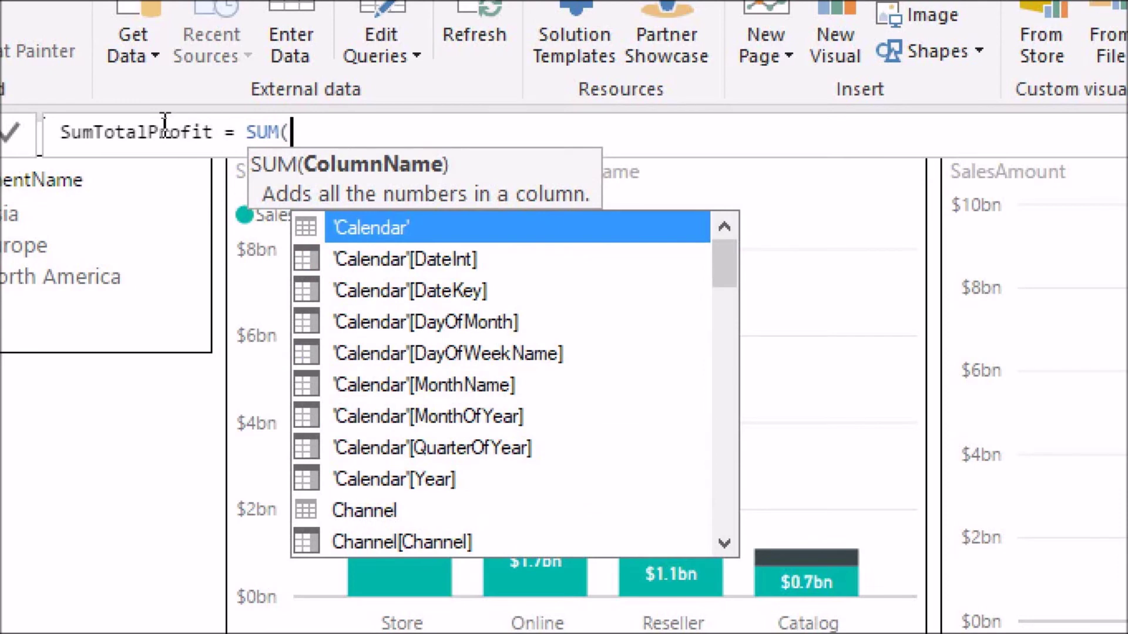
pyautogui.write('T')
pyautogui.press('Down')
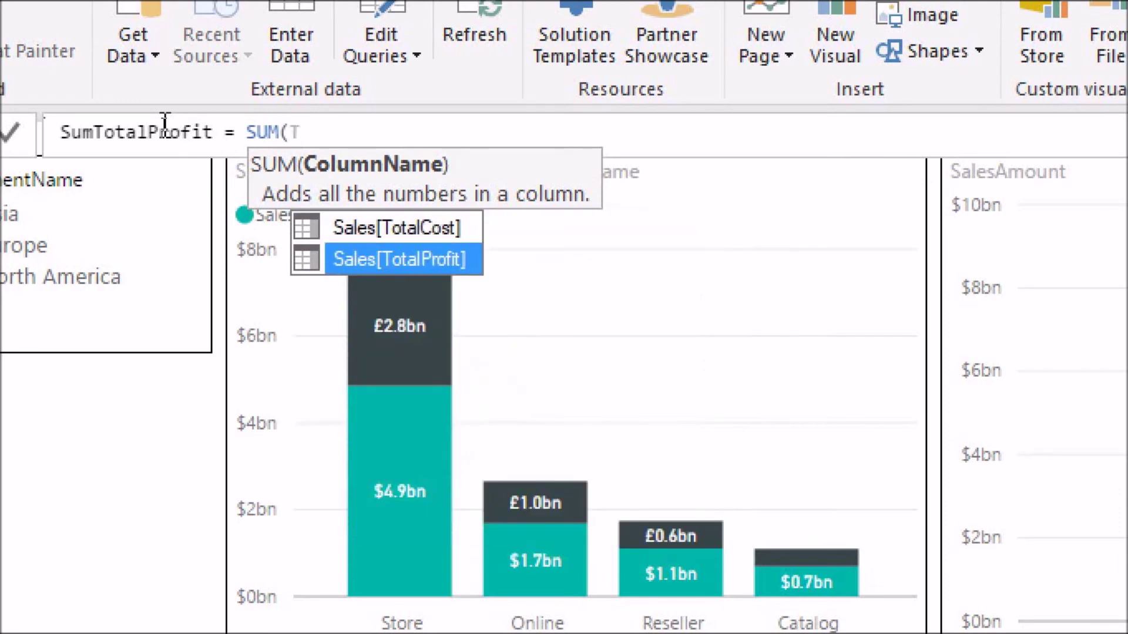
pyautogui.press('Tab')
pyautogui.write(')')
pyautogui.press('Return')
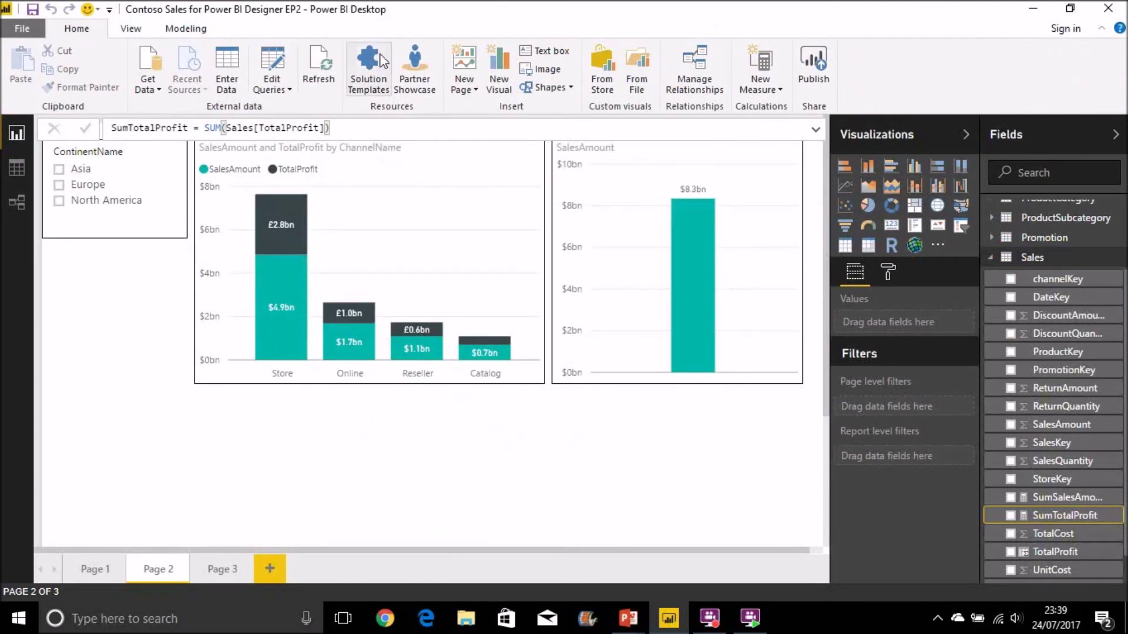
# Step: Place SumSalesAmount and SumTotalProfit as side-by-side cards below the column chart
pyautogui.moveTo(1059, 502); pyautogui.dragTo(292, 438)
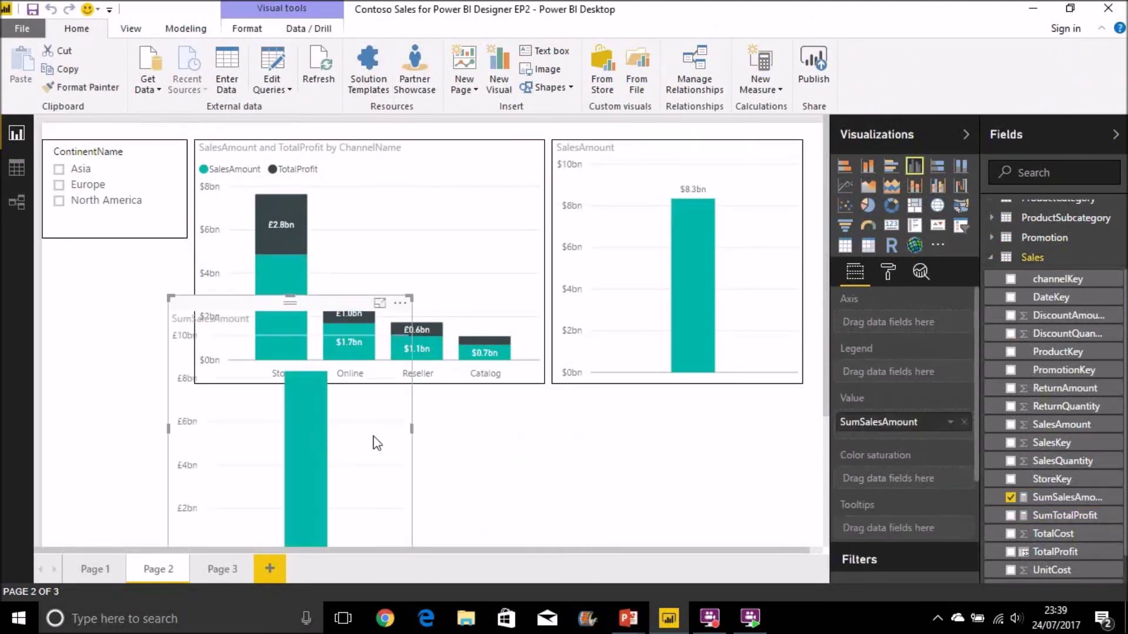
pyautogui.click(891, 225)
pyautogui.moveTo(289, 301); pyautogui.dragTo(292, 405)
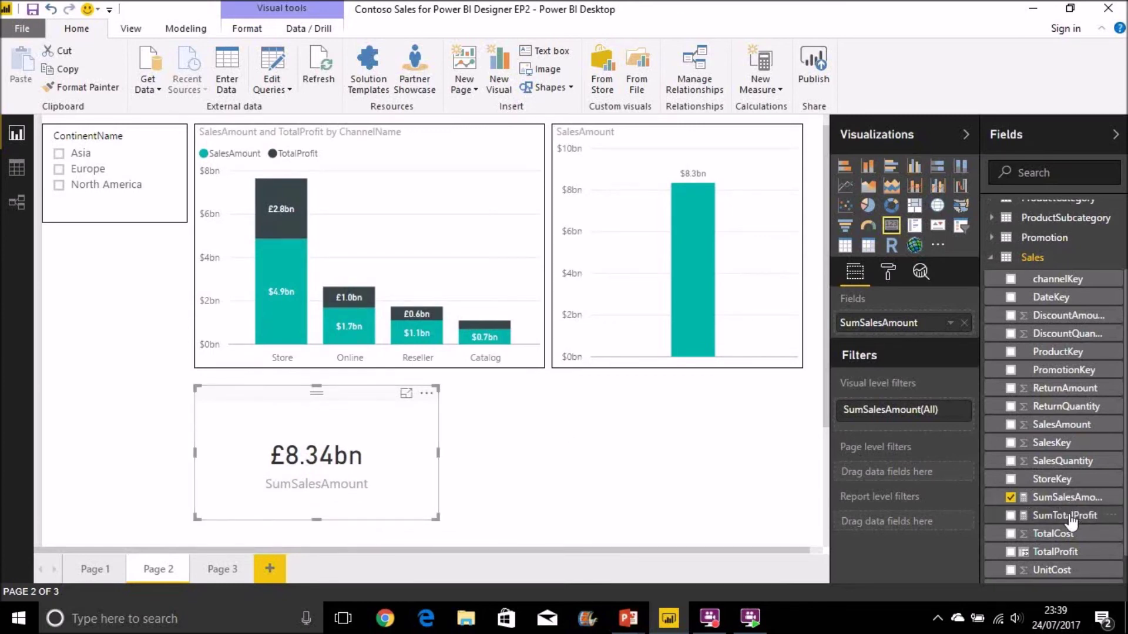
pyautogui.moveTo(1075, 517); pyautogui.dragTo(602, 424)
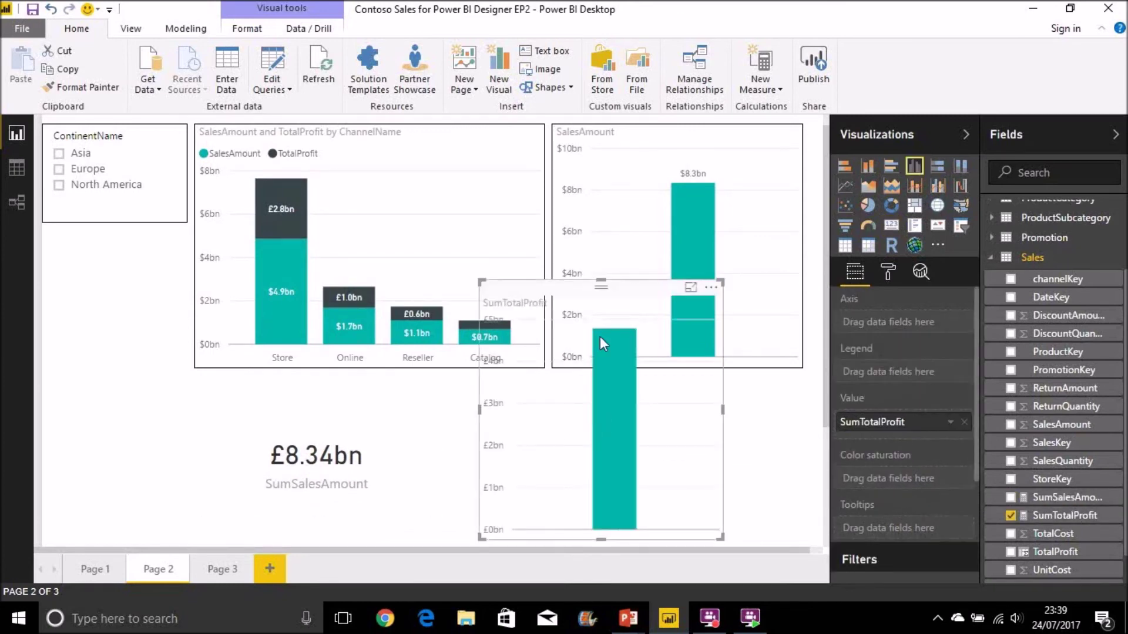
pyautogui.click(897, 226)
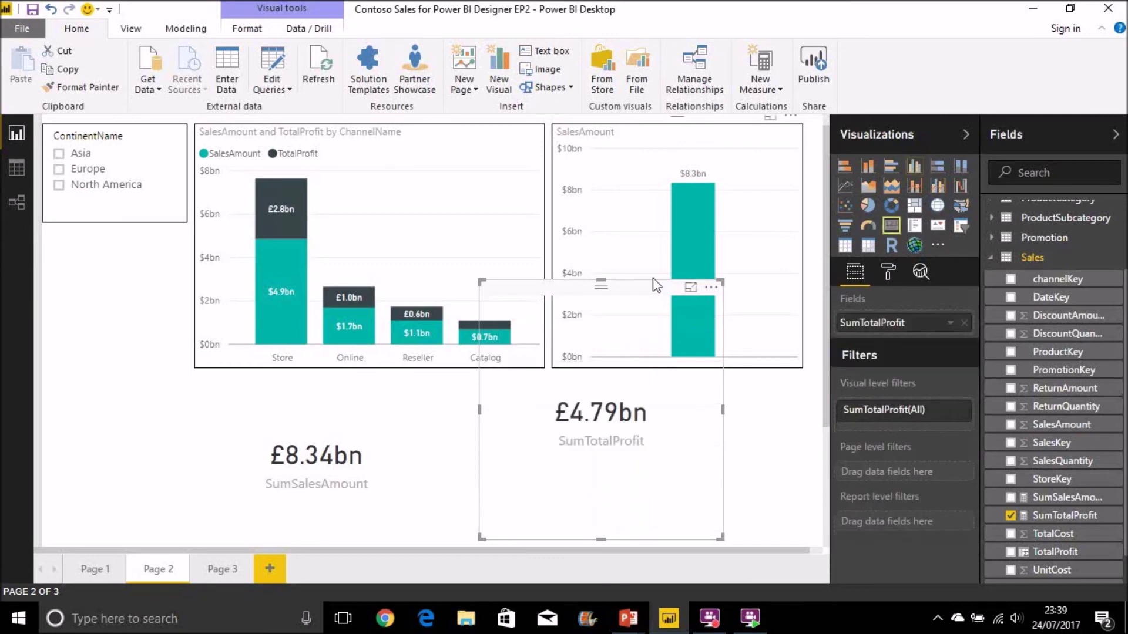
pyautogui.moveTo(598, 282); pyautogui.dragTo(528, 414)
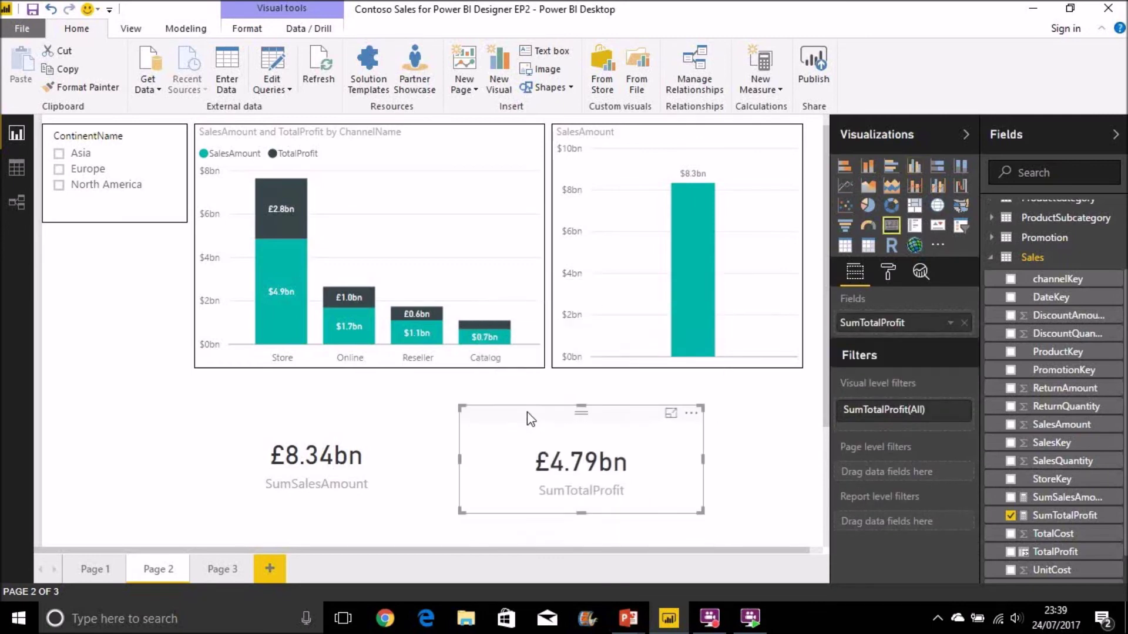
# Step: Filter the slicer to Asia and select the Store bar, giving £864.87M sales and £494.89M profit
pyautogui.click(84, 186)
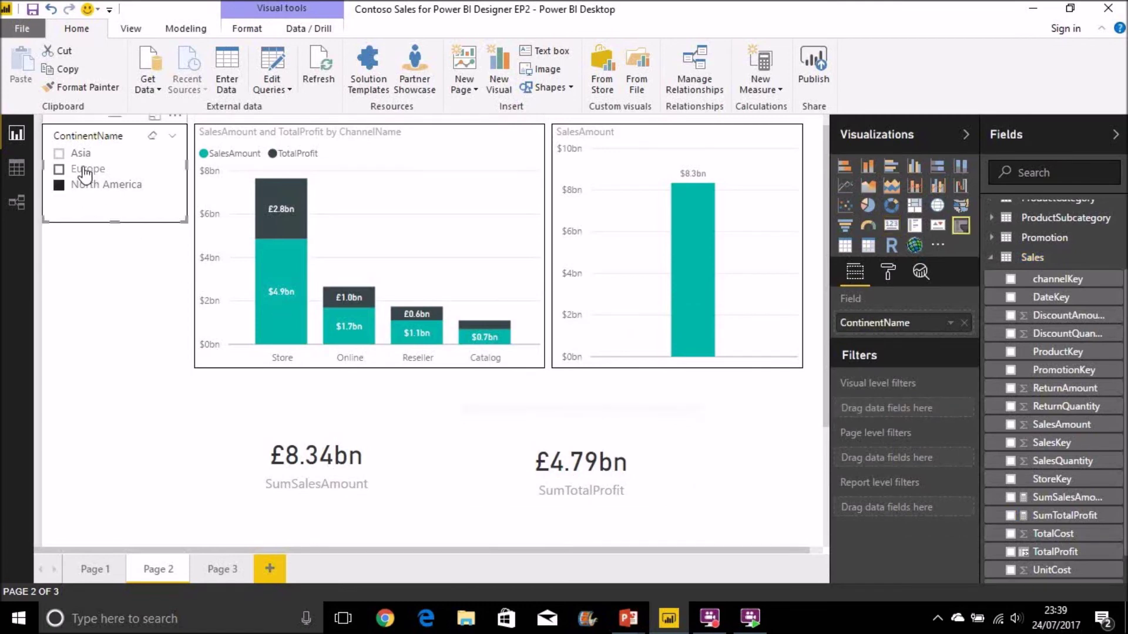
pyautogui.click(82, 169)
pyautogui.click(79, 154)
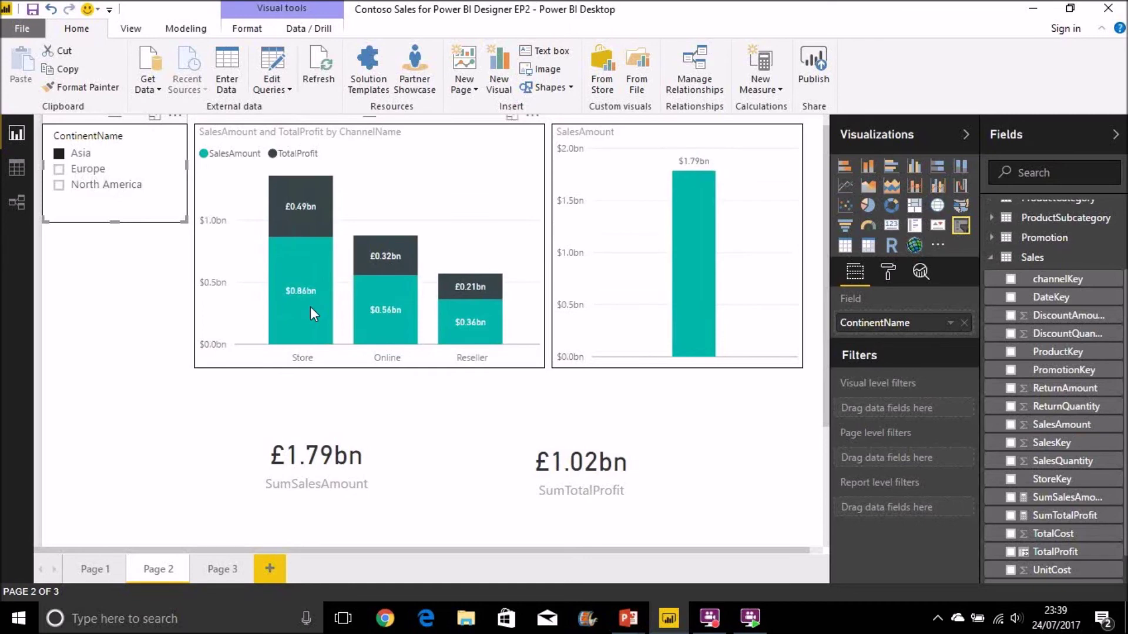
pyautogui.moveTo(310, 307)
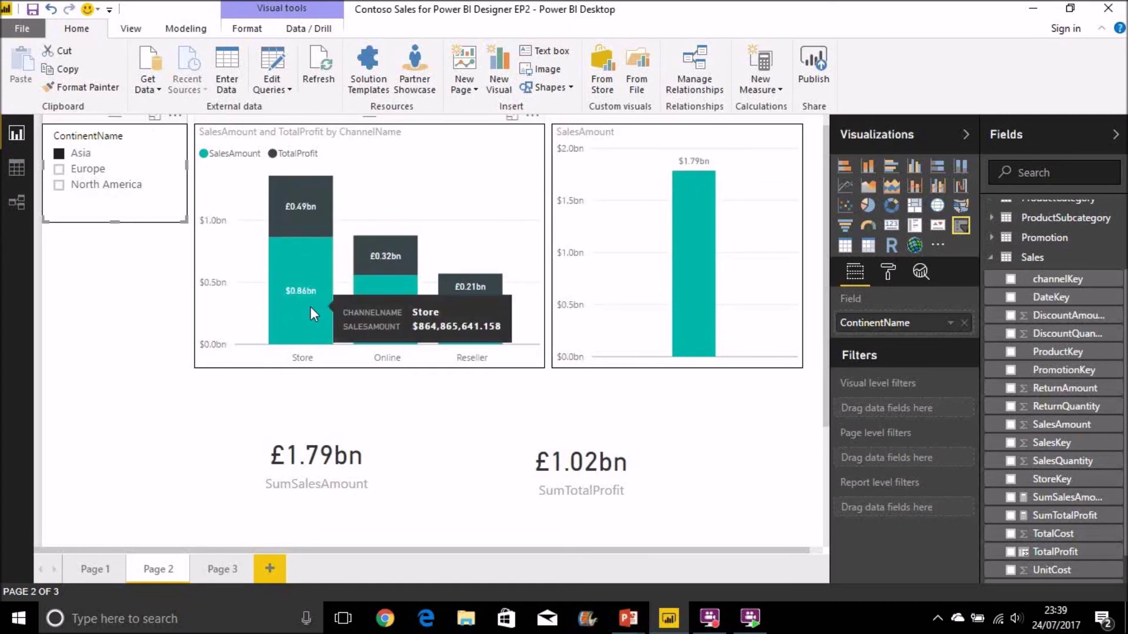
pyautogui.click(310, 307)
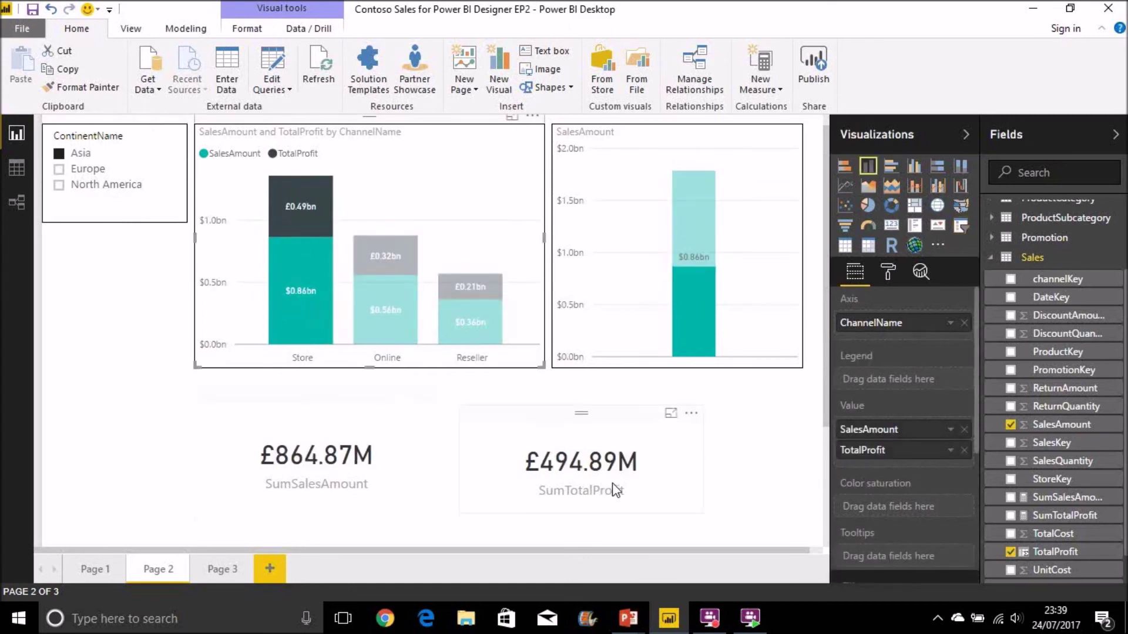